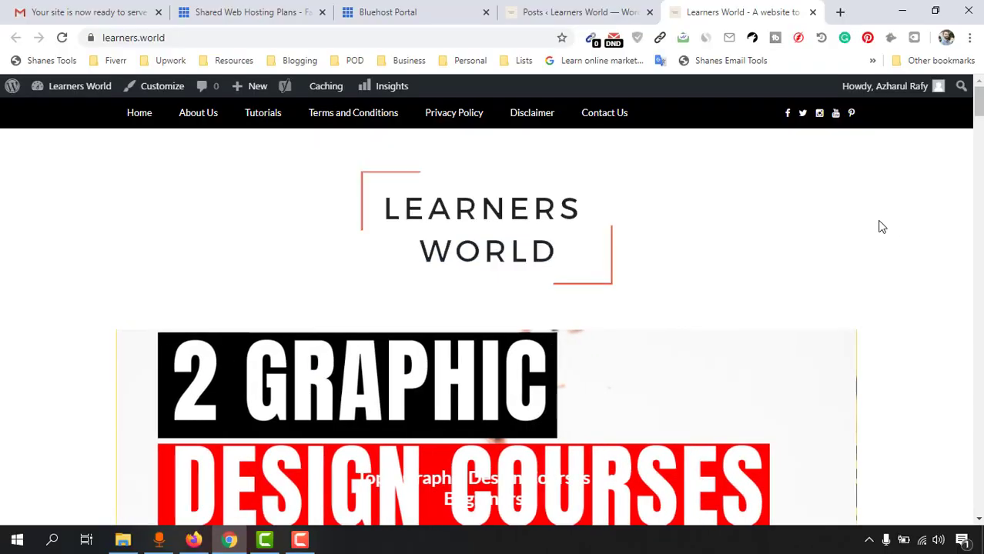
{"action": "left_click_drag", "start_coordinate": [166, 40], "coordinate": [201, 46]}
{"action": "double_click", "coordinate": [154, 39]}
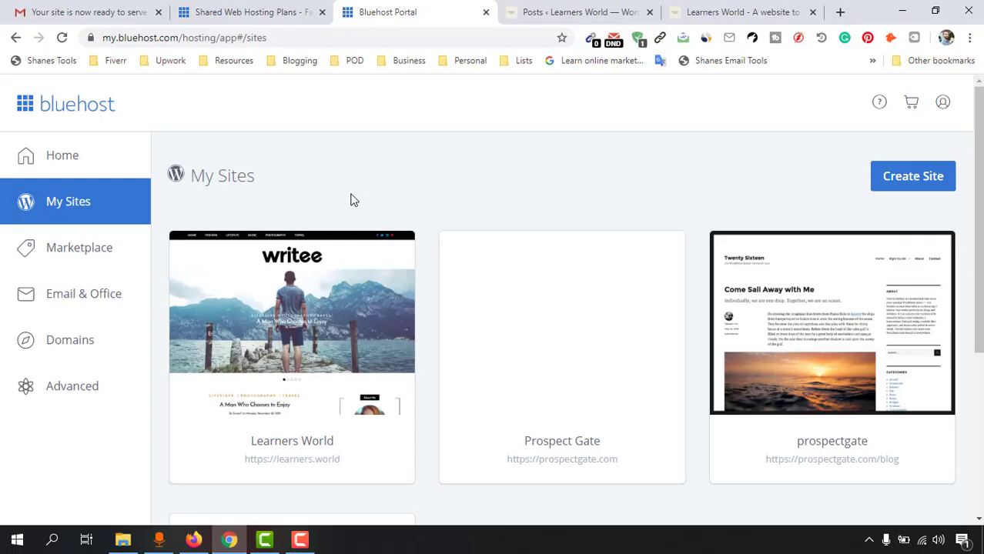
- Compare the monthly prices and included features of the Basic, Plus, Choice Plus and Pro plans on the Bluehost shared hosting page
{"action": "left_click", "coordinate": [269, 11]}
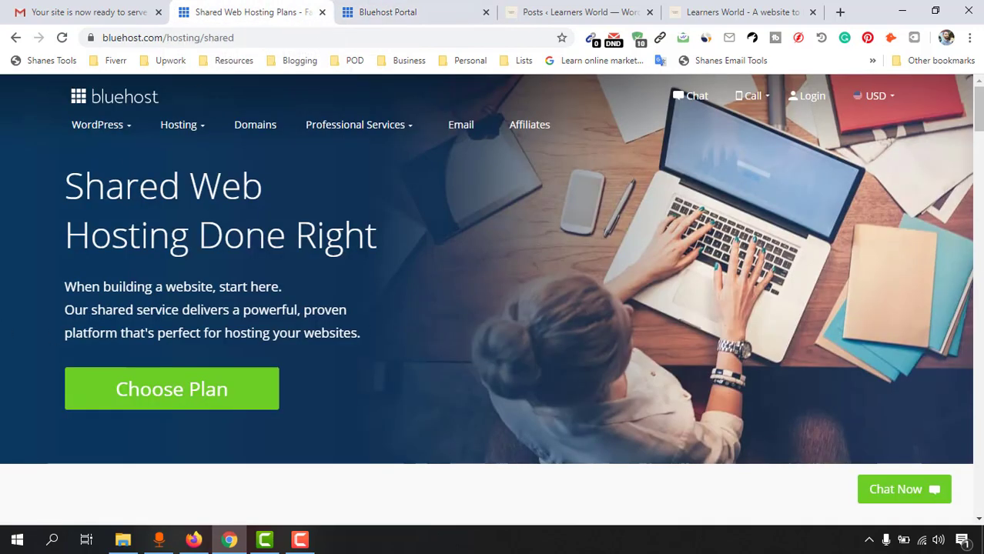
{"action": "left_click_drag", "start_coordinate": [977, 109], "coordinate": [977, 160]}
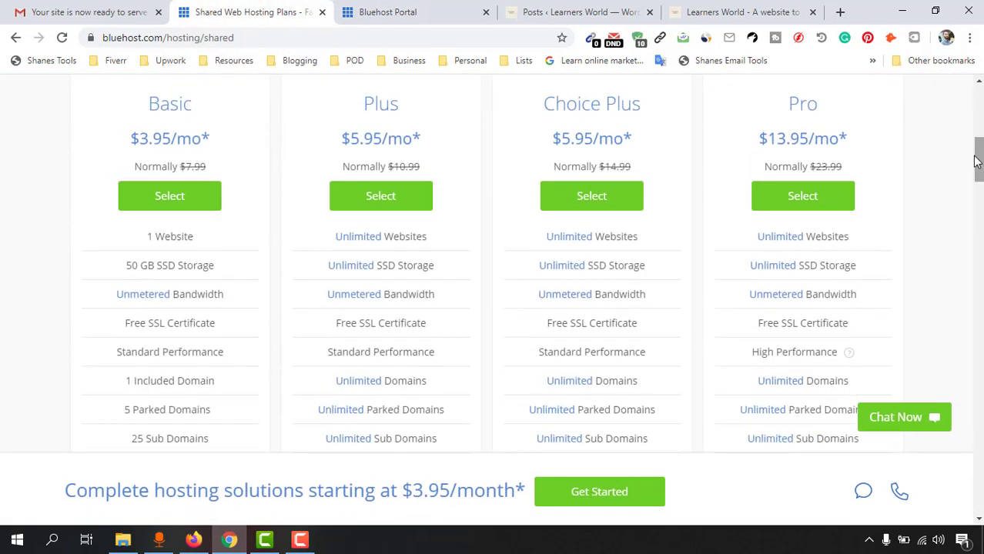
{"action": "scroll", "coordinate": [79, 259], "scroll_direction": "up", "scroll_amount": 1}
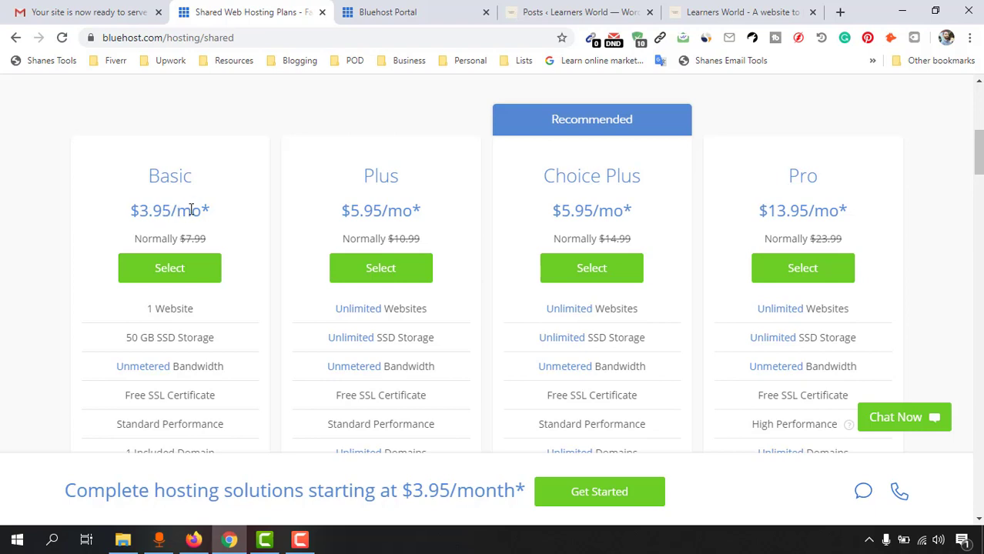
{"action": "left_click_drag", "start_coordinate": [161, 214], "coordinate": [110, 223]}
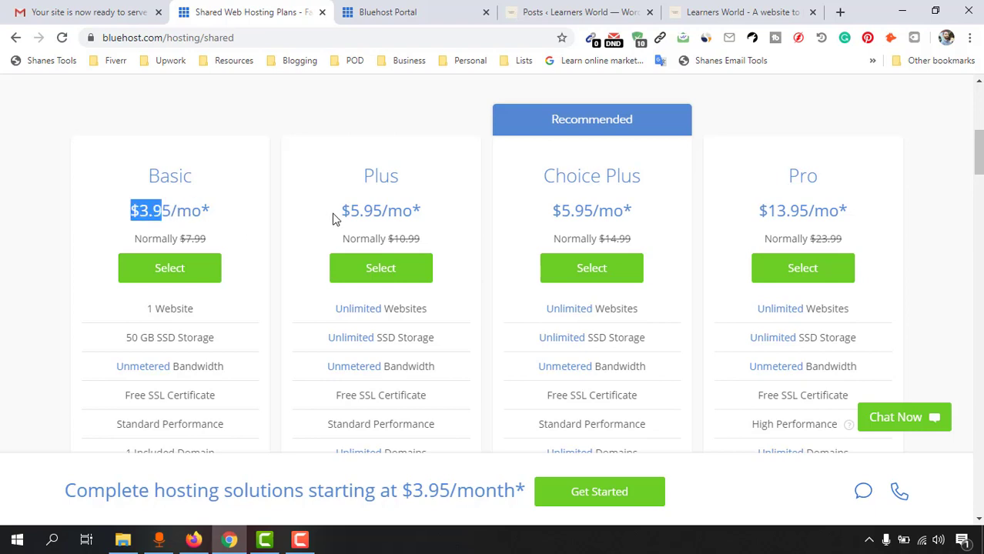
{"action": "left_click_drag", "start_coordinate": [352, 215], "coordinate": [402, 216]}
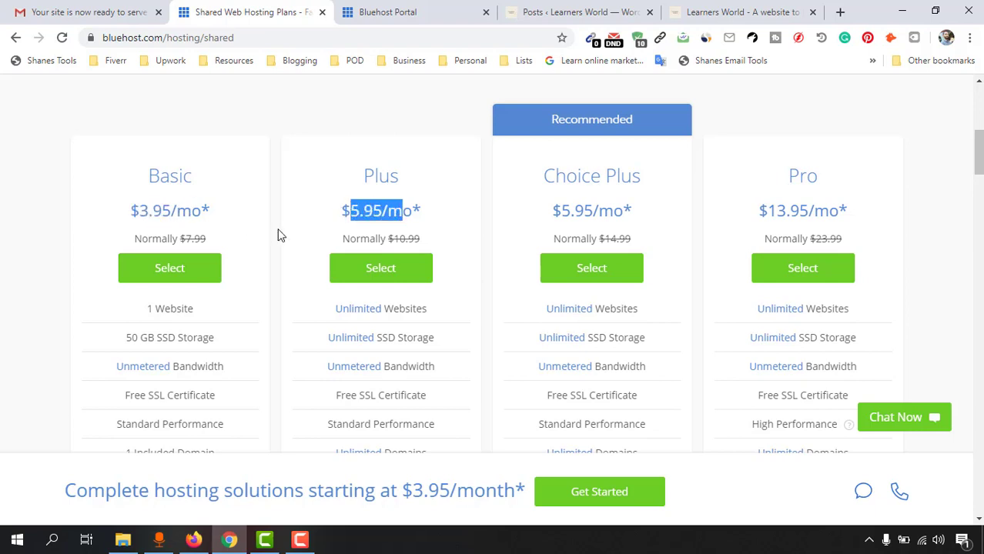
{"action": "left_click", "coordinate": [378, 215]}
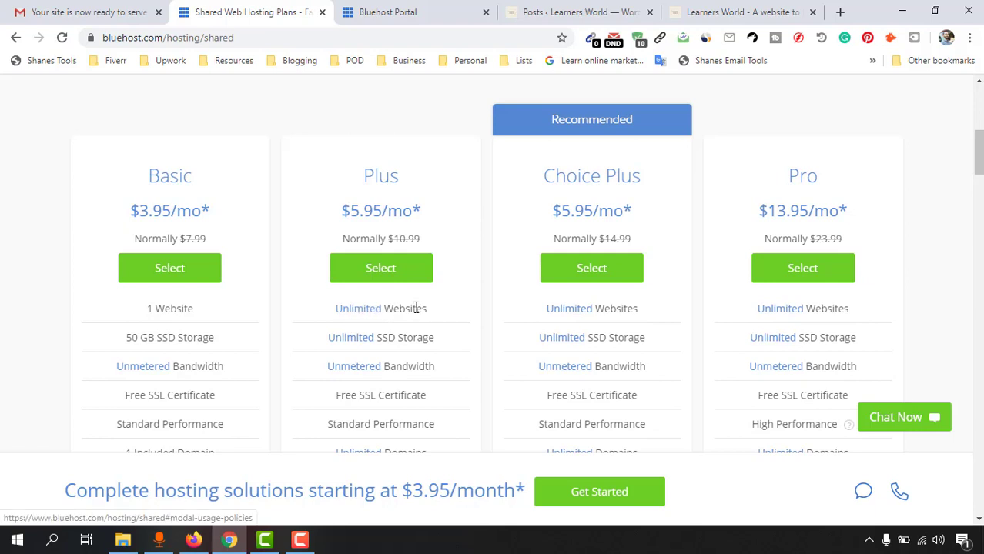
{"action": "scroll", "coordinate": [454, 307], "scroll_direction": "down", "scroll_amount": 2}
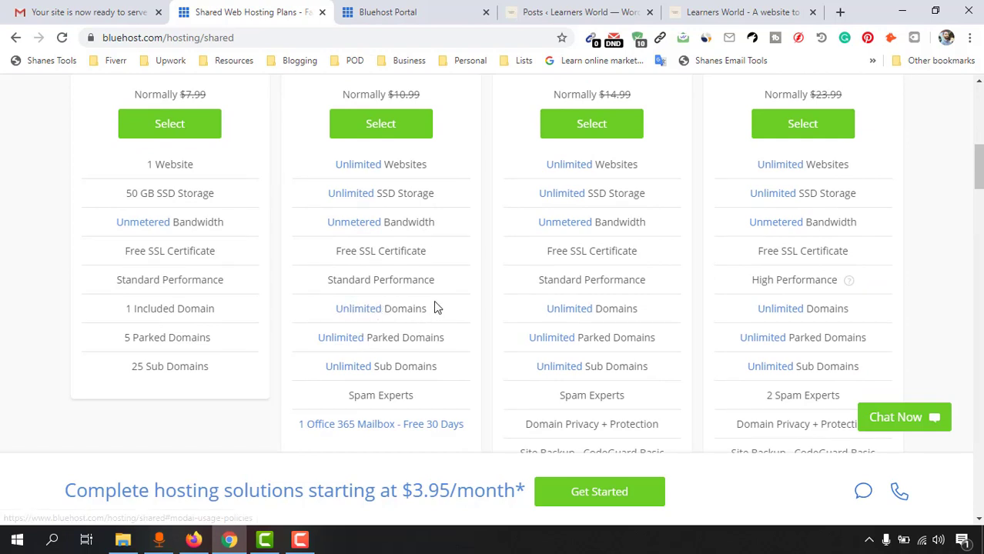
{"action": "scroll", "coordinate": [422, 299], "scroll_direction": "up", "scroll_amount": 2}
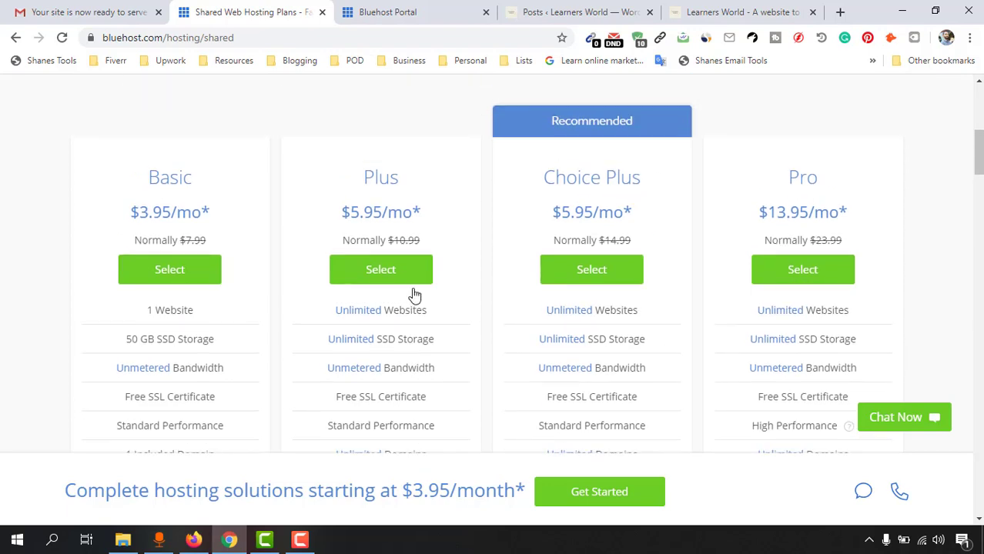
{"action": "scroll", "coordinate": [416, 266], "scroll_direction": "up", "scroll_amount": 1}
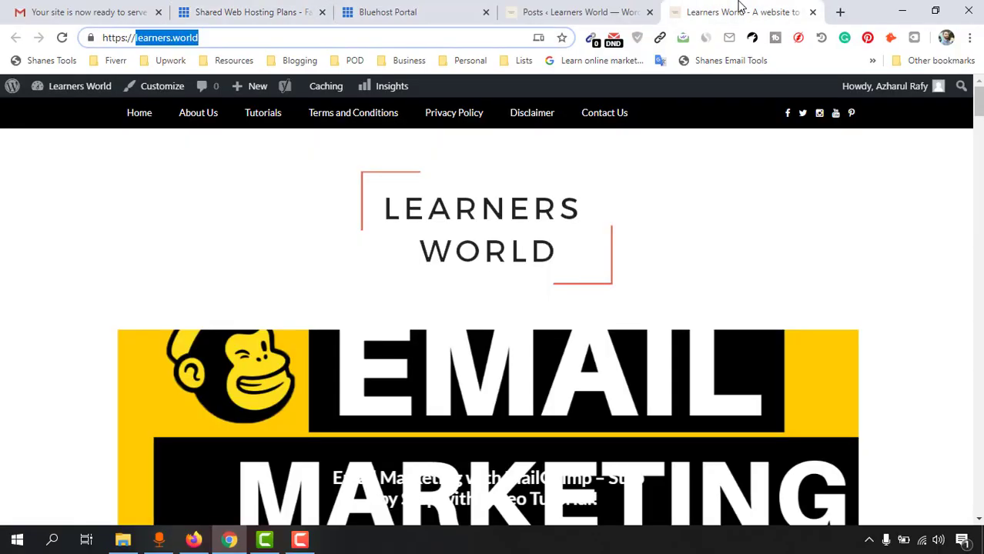
- Look over the Learners World posts list in the WordPress admin and return to the live site
{"action": "left_click", "coordinate": [619, 9]}
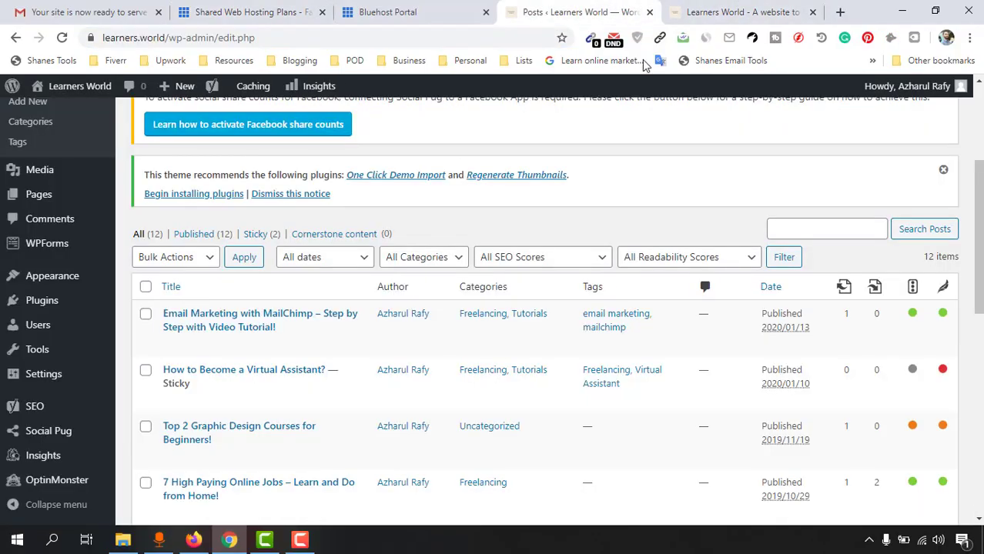
{"action": "left_click", "coordinate": [730, 9]}
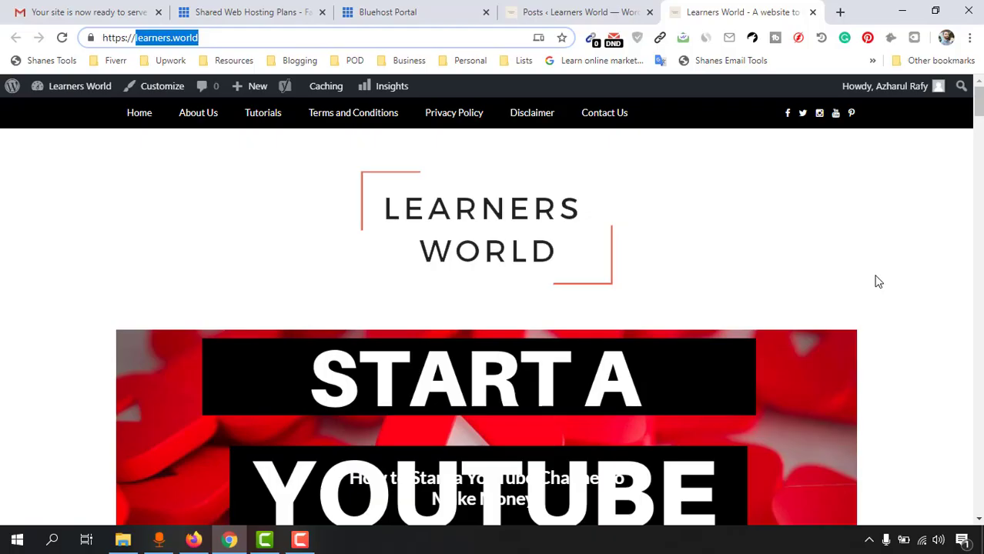
- Open a blank Notepad document and write "1. At least 10 articles" as the first line
{"action": "left_click", "coordinate": [44, 552]}
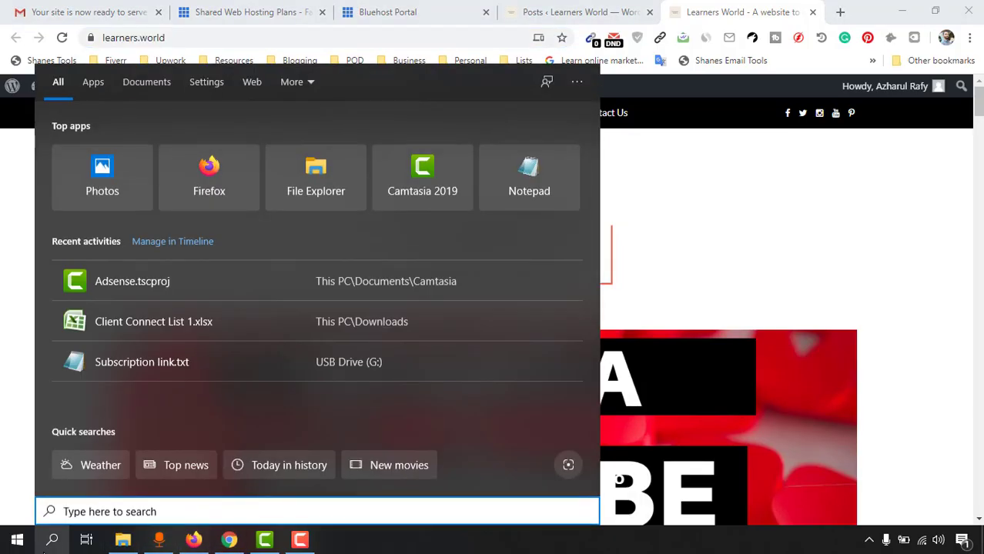
{"action": "type", "text": "note"}
{"action": "left_click", "coordinate": [96, 146]}
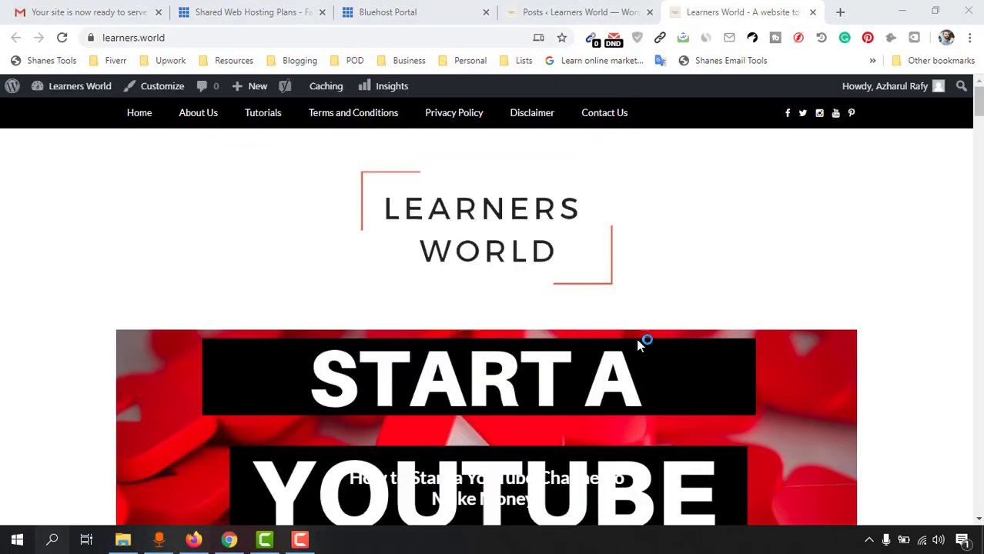
{"action": "type", "text": "1."}
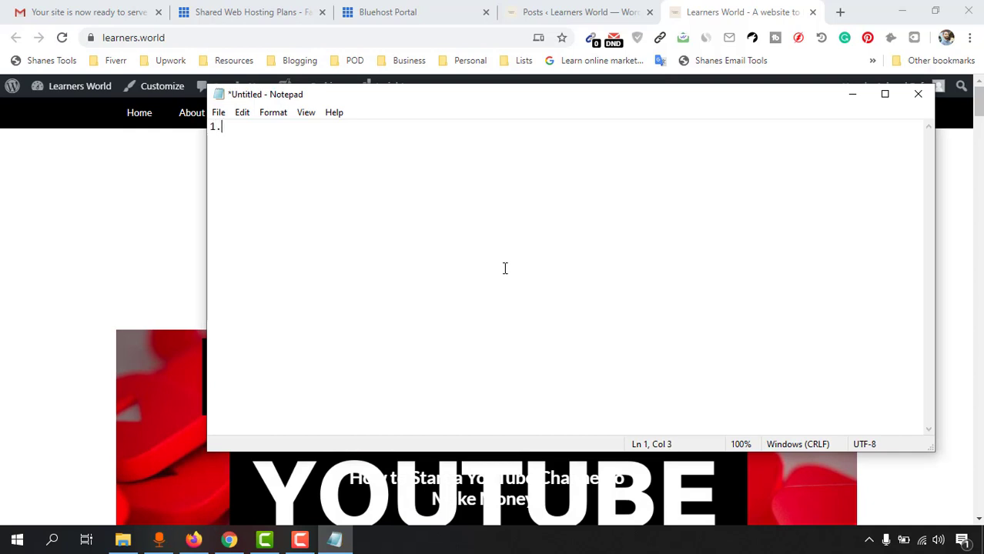
{"action": "type", "text": " At "}
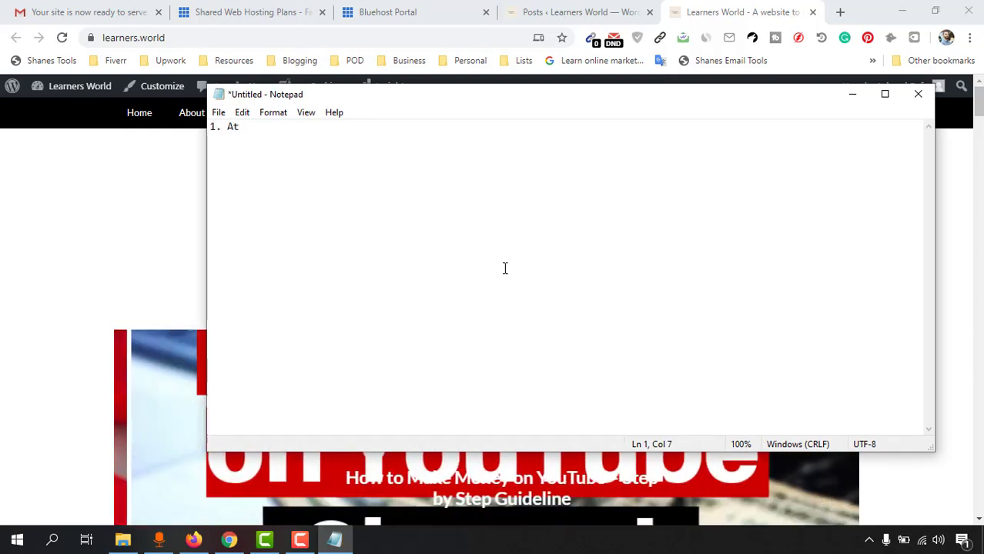
{"action": "type", "text": "least 10 blogs"}
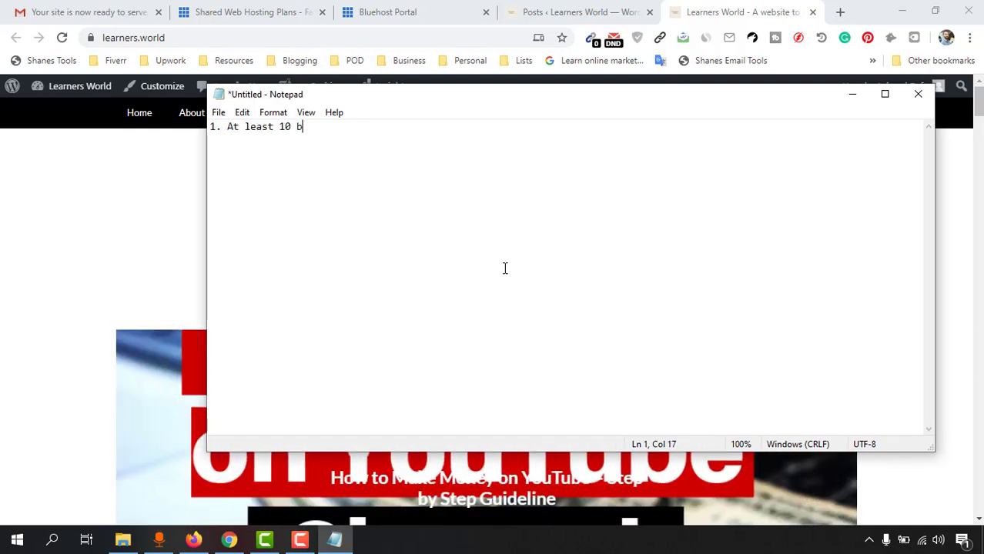
{"action": "double_click", "coordinate": [318, 127]}
{"action": "type", "text": "articles"}
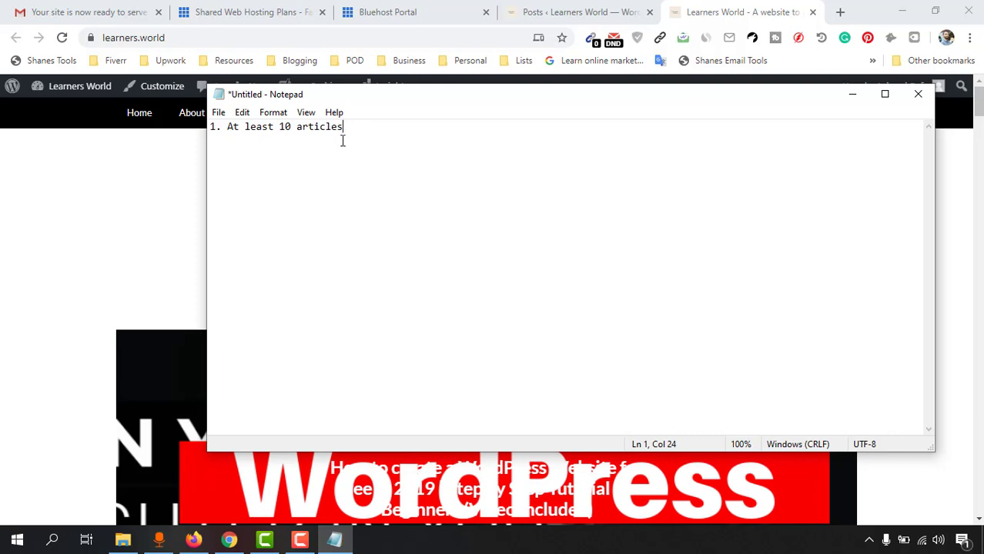
- Extend the first list item with " - 500 word - unique", checking the Learners World site in the browser
{"action": "type", "text": " - 500"}
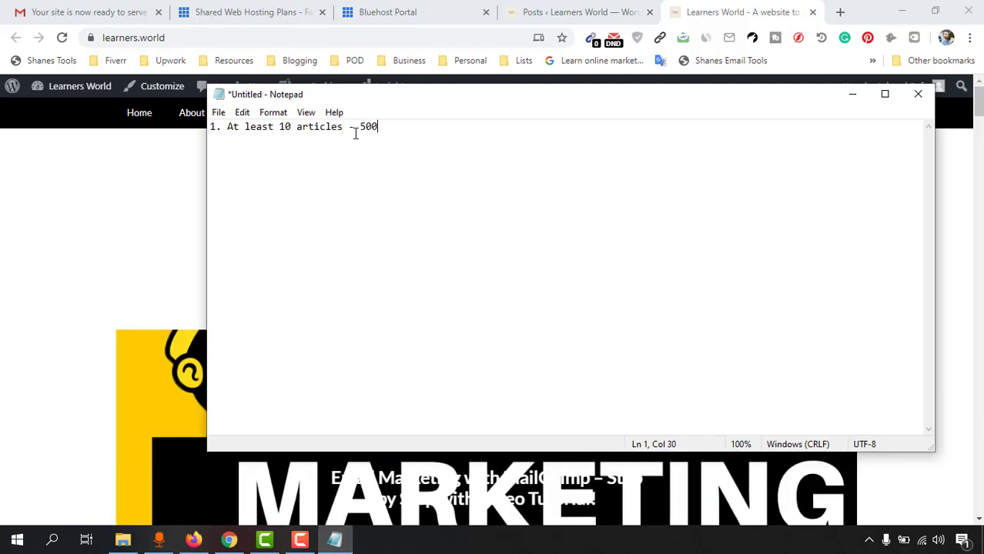
{"action": "type", "text": " word - unique"}
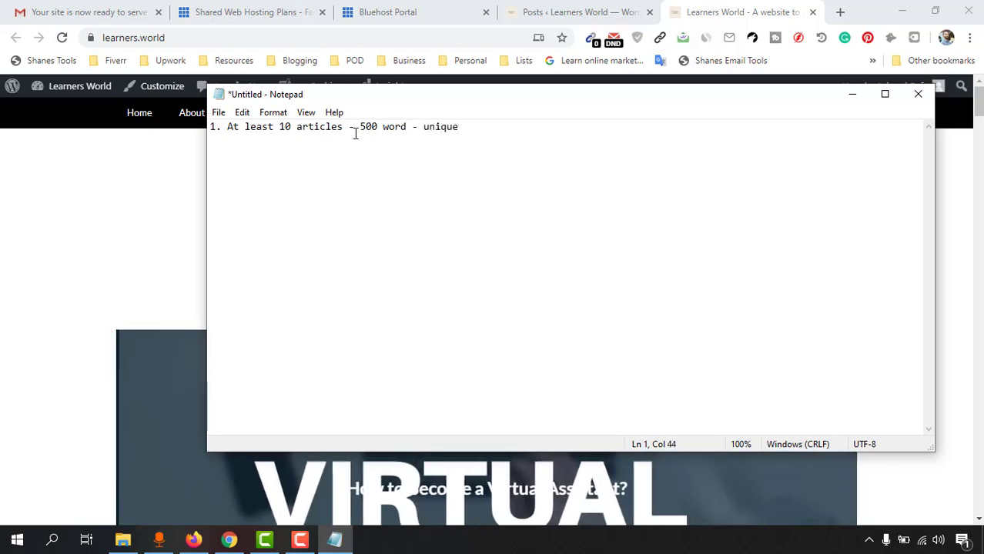
{"action": "left_click", "coordinate": [43, 292]}
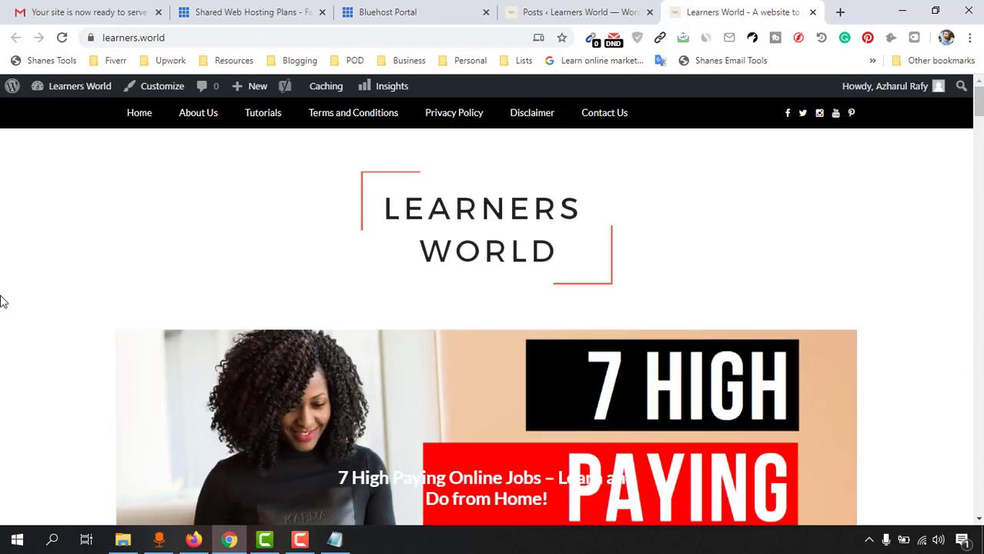
{"action": "left_click", "coordinate": [334, 540]}
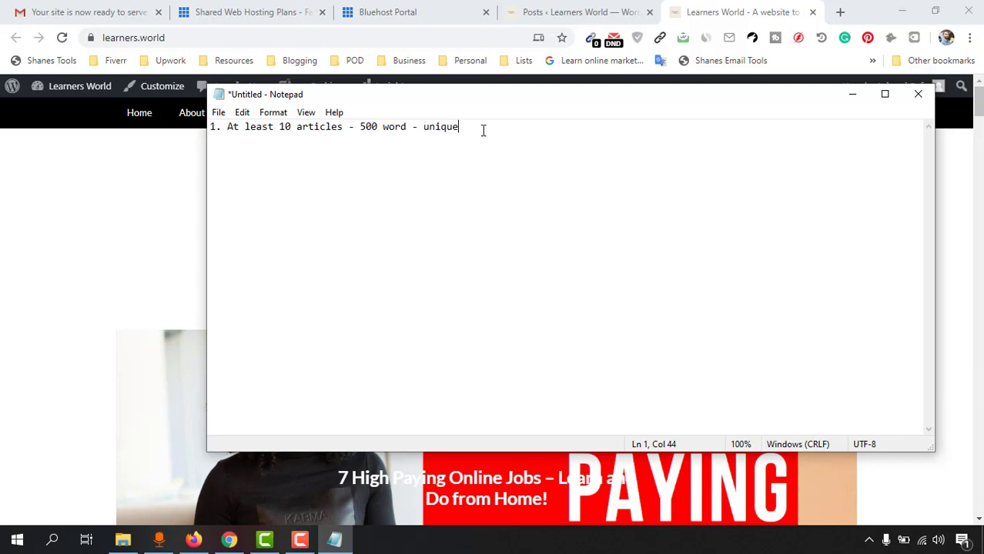
- Start a second list item numbered "2." on a new line below the articles requirement
{"action": "key", "text": "Return"}
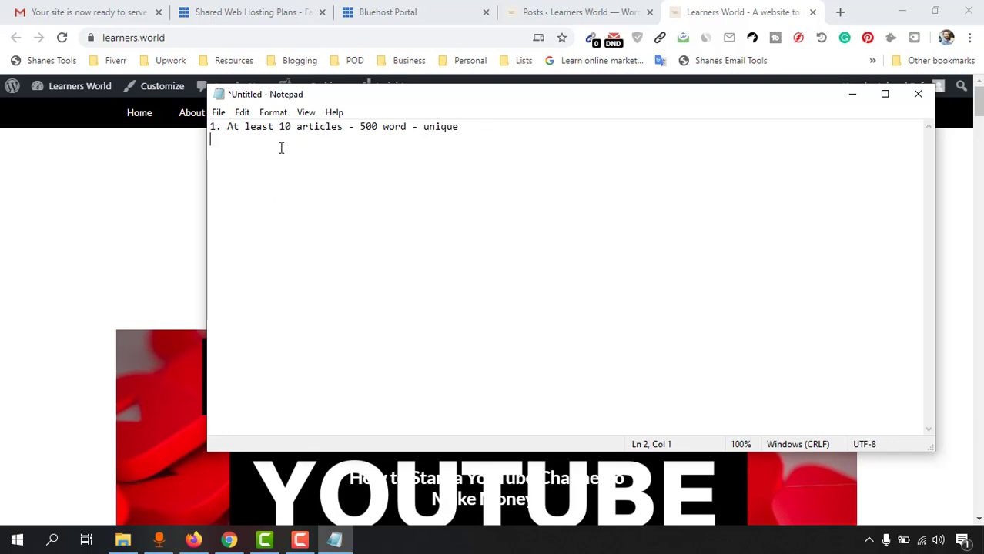
{"action": "left_click_drag", "start_coordinate": [281, 127], "coordinate": [378, 128]}
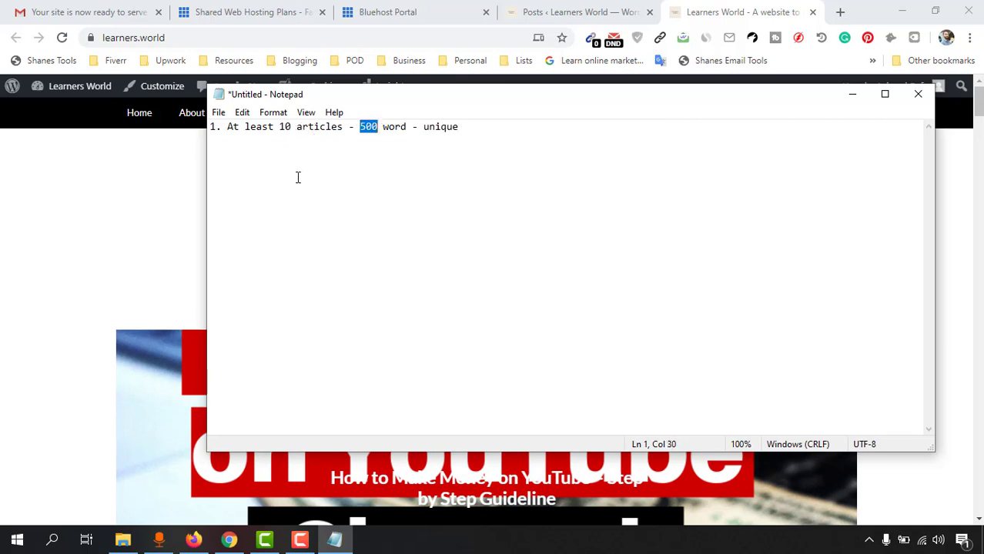
{"action": "left_click", "coordinate": [225, 141]}
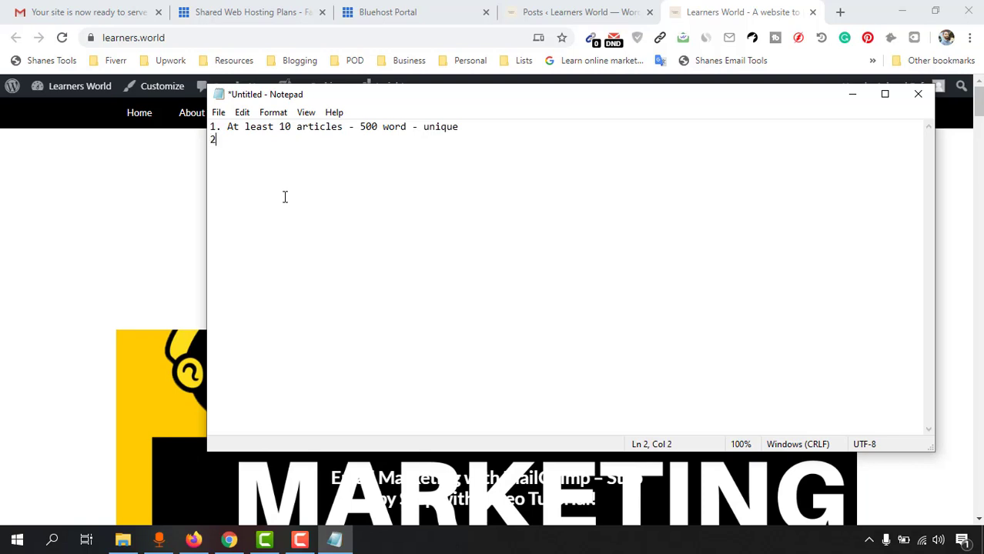
{"action": "type", "text": "."}
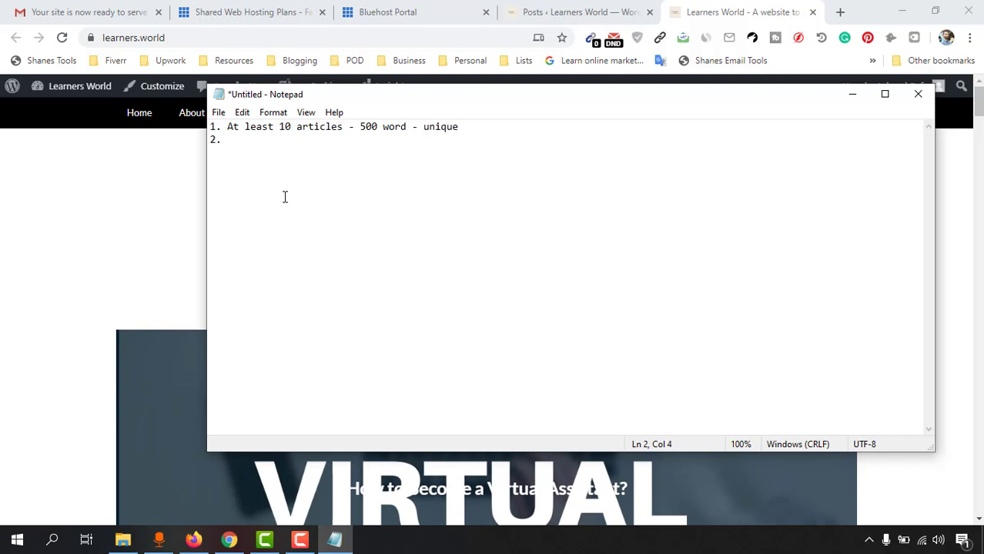
- List the pages "About Us, Contact Us, Terms & Service, Privacy, Disclaimer" as item 2, checking them against the Learners World navigation menu
{"action": "left_click", "coordinate": [2, 261]}
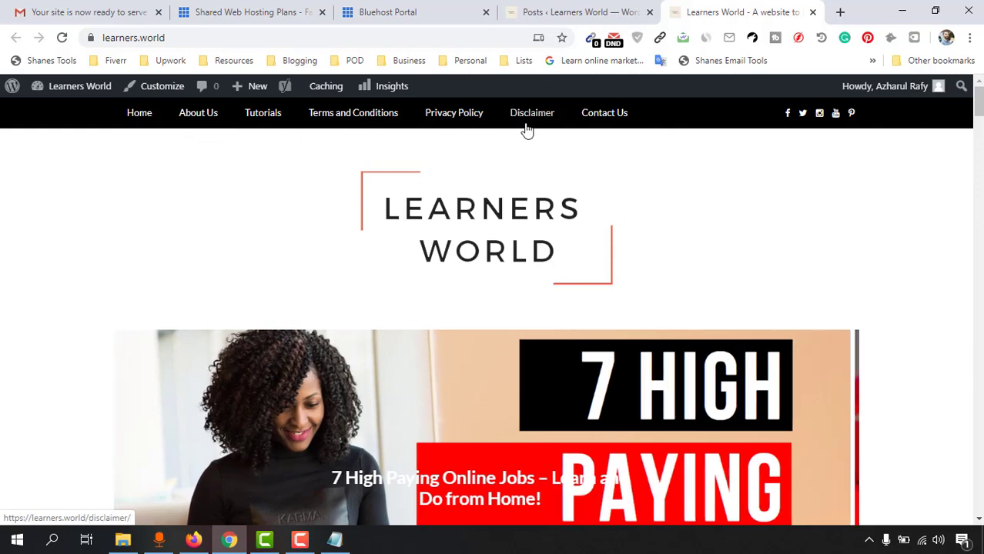
{"action": "left_click", "coordinate": [345, 540]}
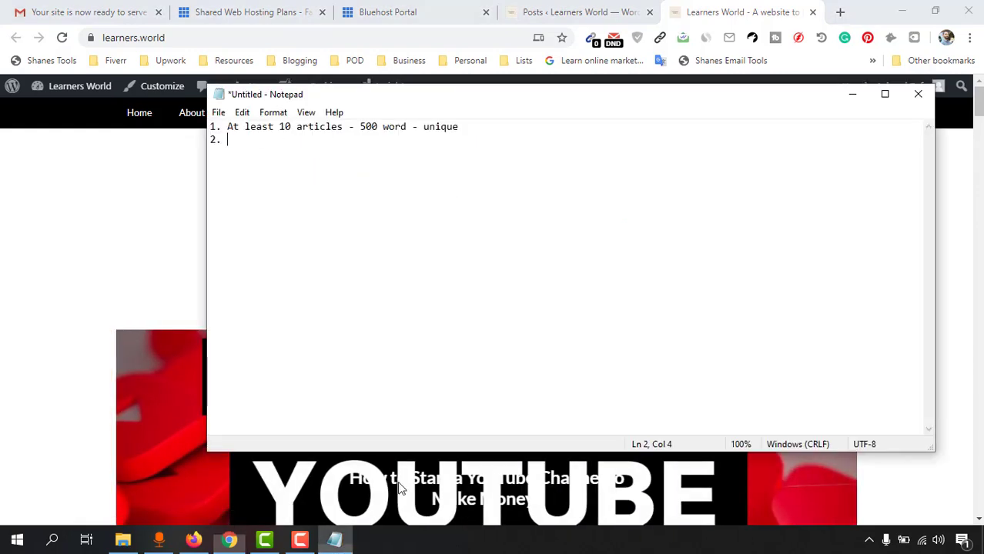
{"action": "type", "text": "About "}
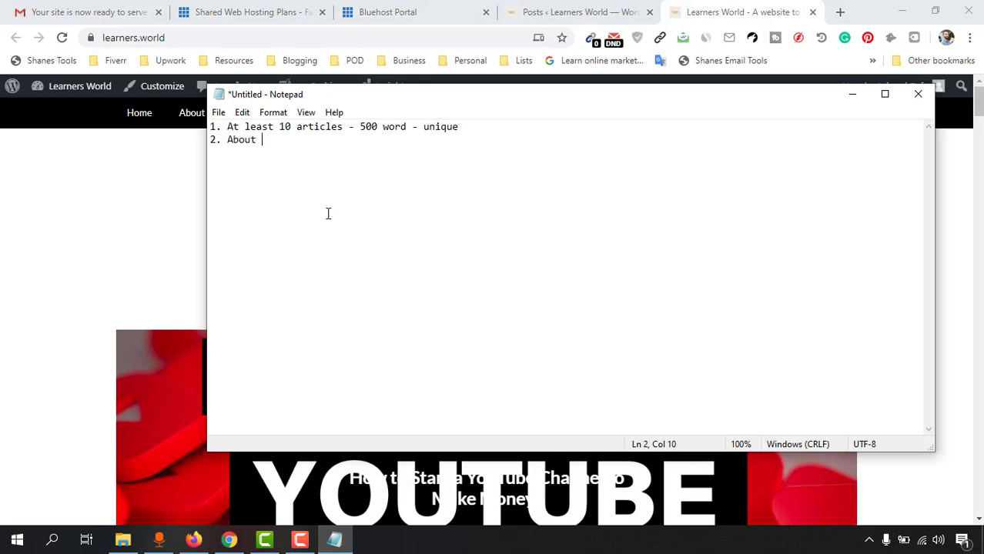
{"action": "type", "text": "Us, Contact Us, Te"}
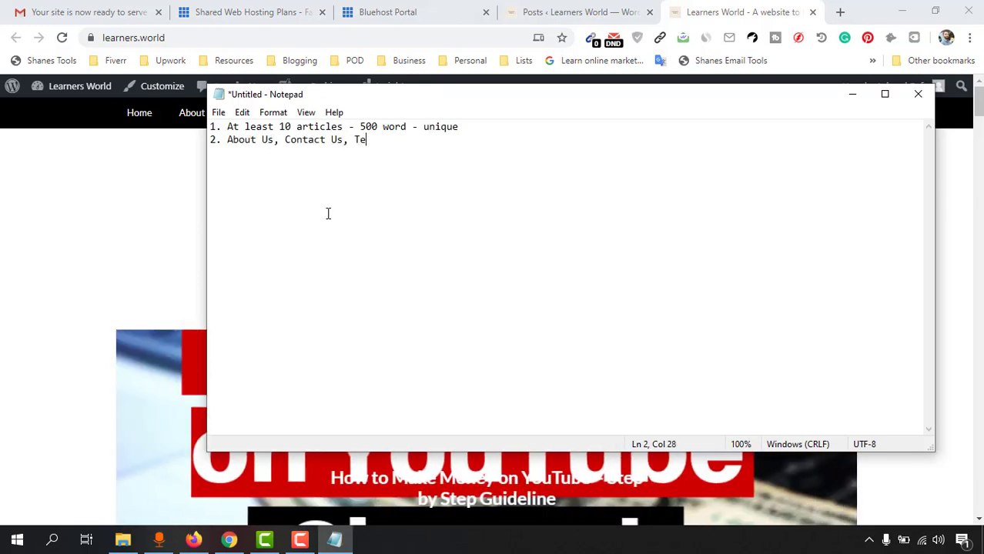
{"action": "type", "text": "rms & Service"}
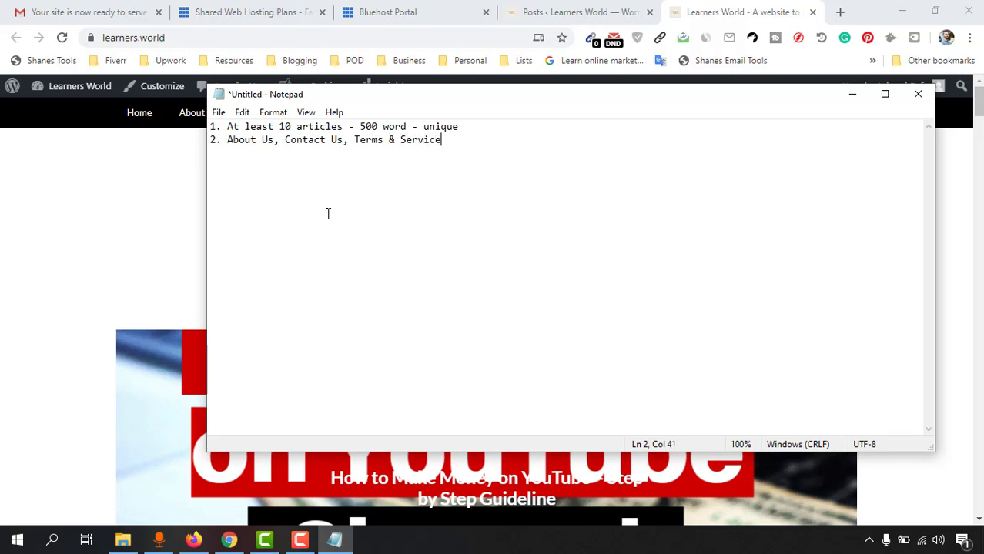
{"action": "type", "text": ", Privacy,"}
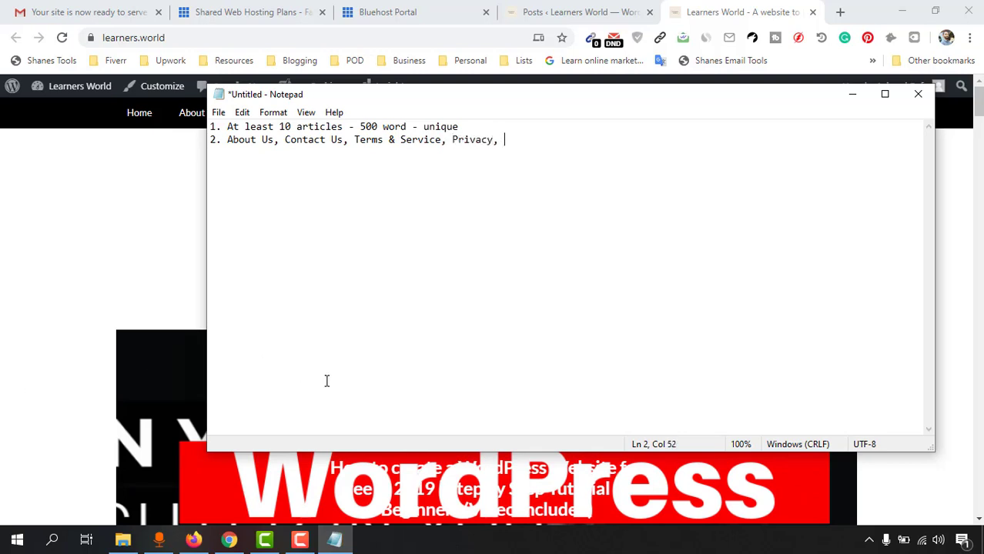
{"action": "left_click", "coordinate": [3, 452]}
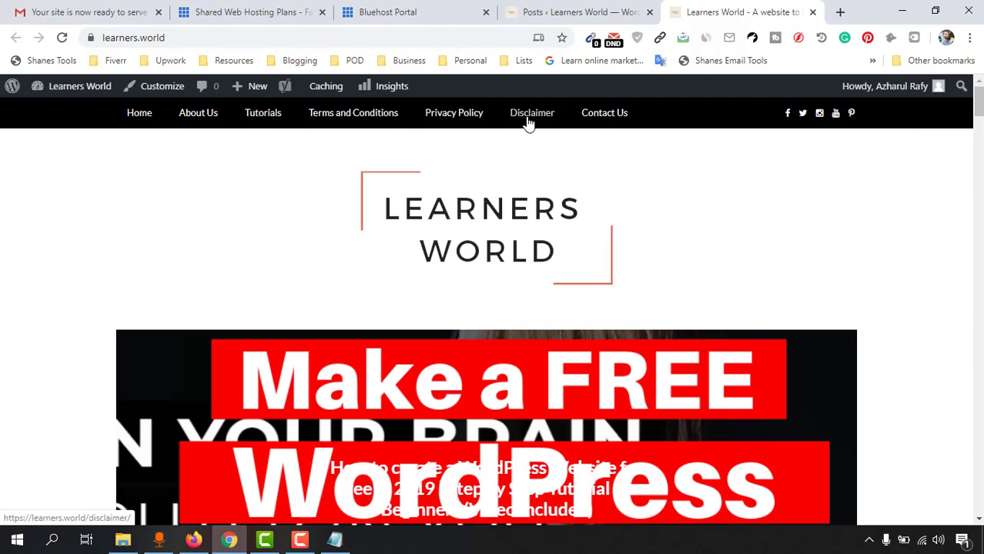
{"action": "left_click", "coordinate": [335, 540]}
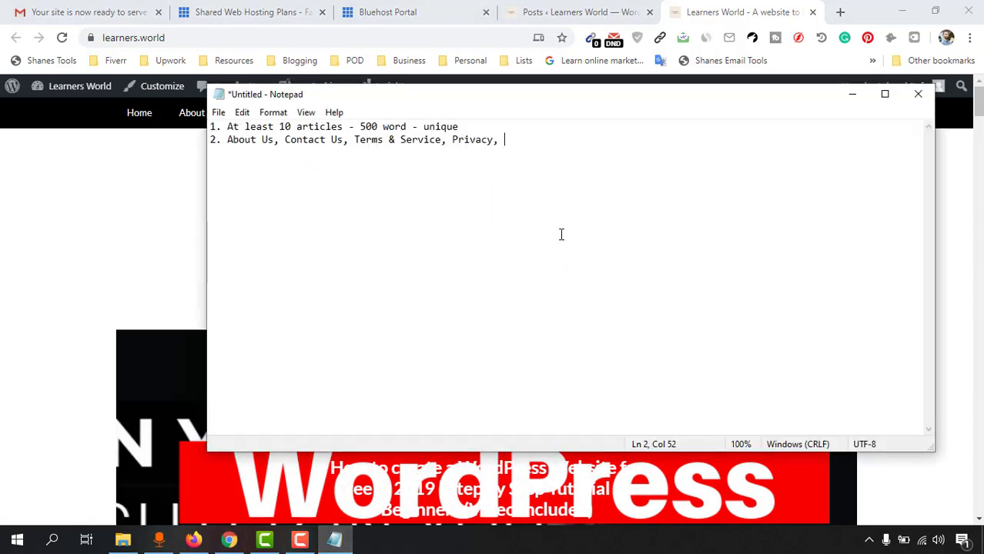
{"action": "type", "text": "Disclaimer"}
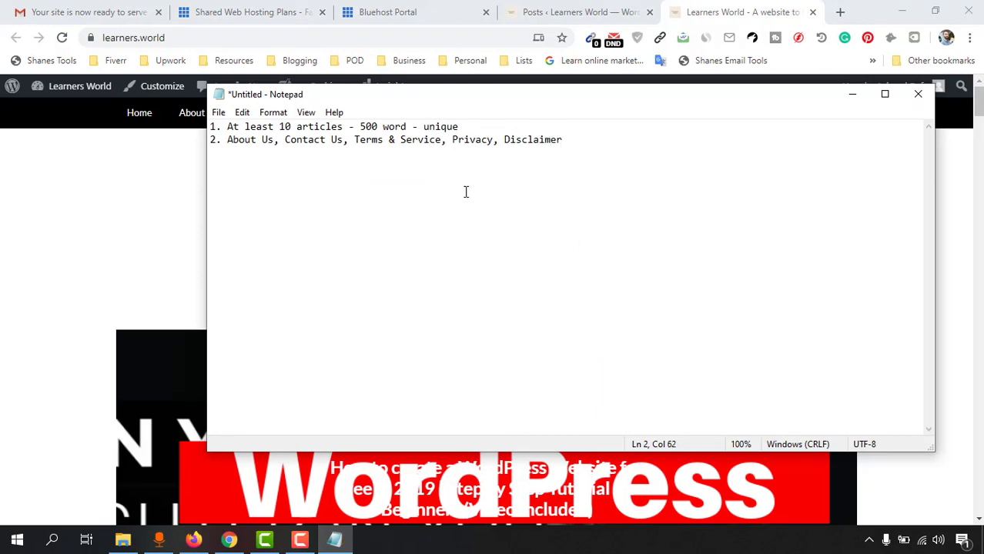
- Append ", Sitemap" to the end of the page list in item 2
{"action": "left_click_drag", "start_coordinate": [230, 140], "coordinate": [554, 157]}
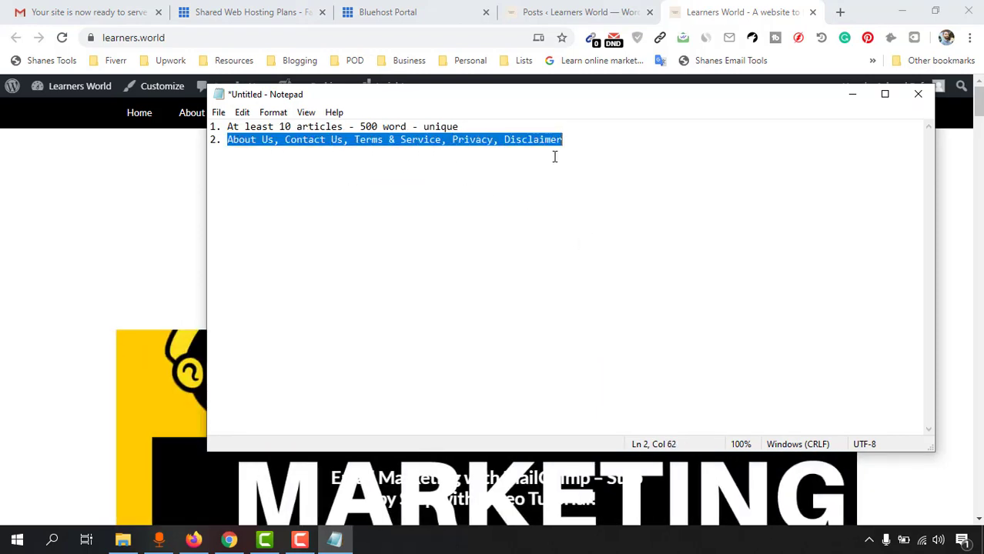
{"action": "left_click", "coordinate": [583, 139]}
{"action": "type", "text": ", "}
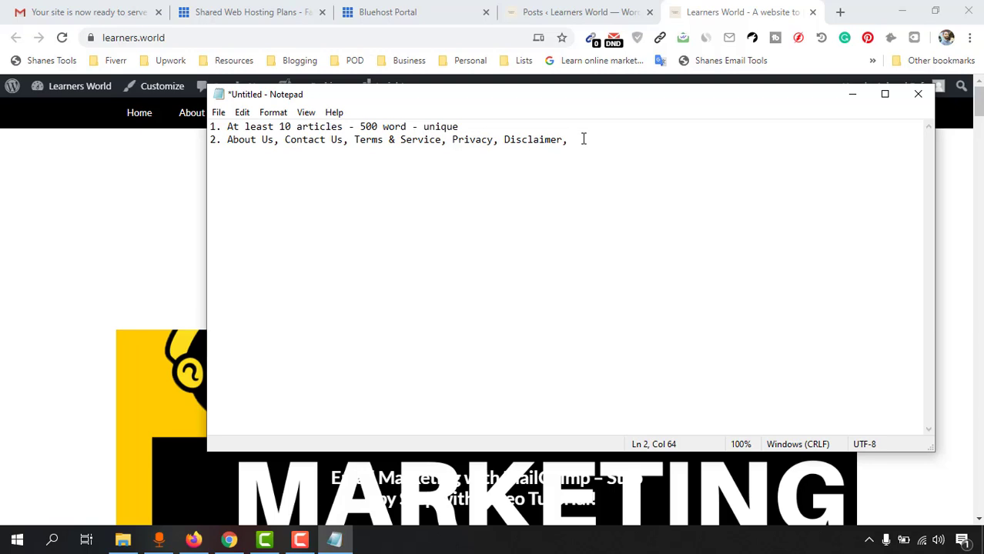
{"action": "type", "text": "Sitemap"}
- Switch to the Learners World site in the browser and open its Terms and Conditions page
{"action": "left_click", "coordinate": [172, 193]}
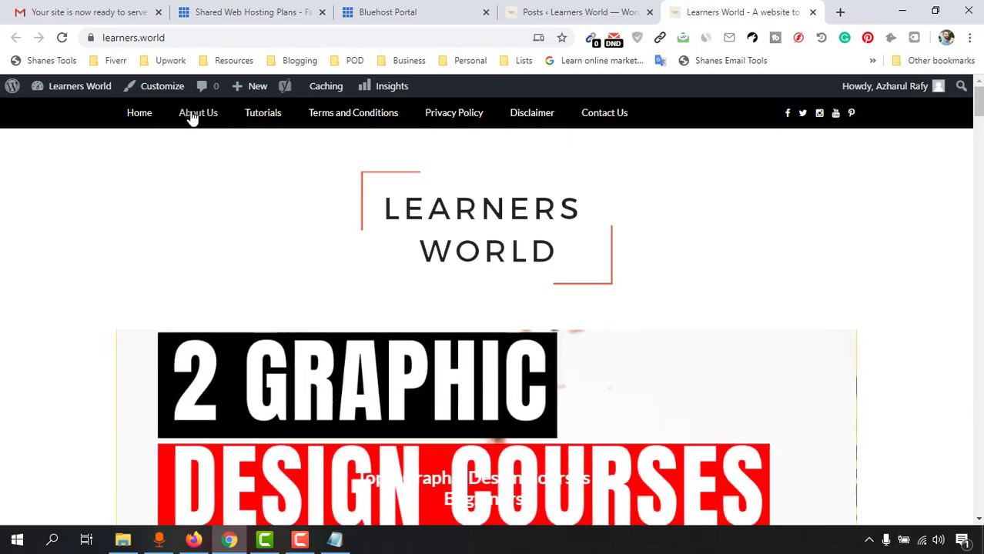
{"action": "mouse_move", "coordinate": [224, 98]}
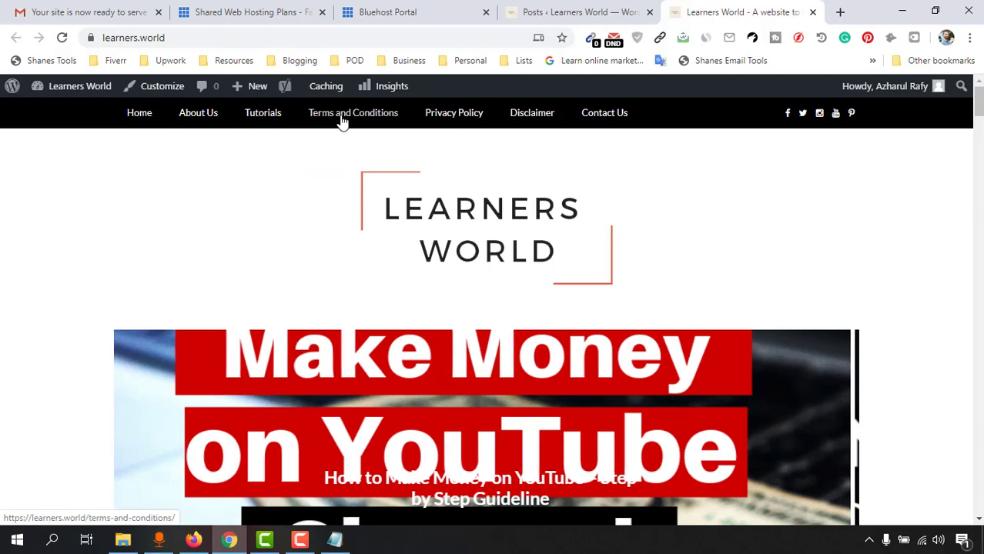
{"action": "left_click", "coordinate": [339, 120]}
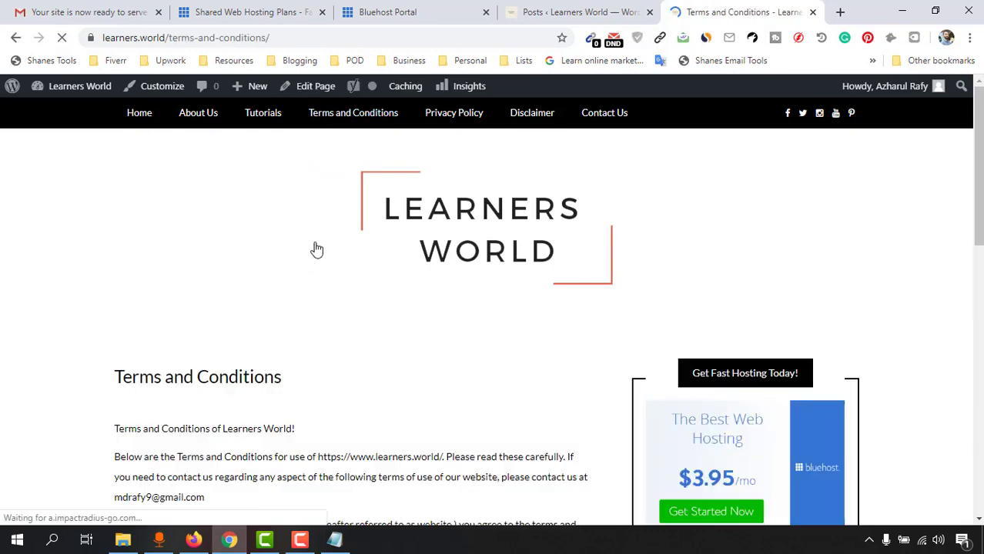
- Copy the entire body text of the Terms and Conditions page, down to the Last Revised line
{"action": "scroll", "coordinate": [232, 335], "scroll_direction": "down", "scroll_amount": 3}
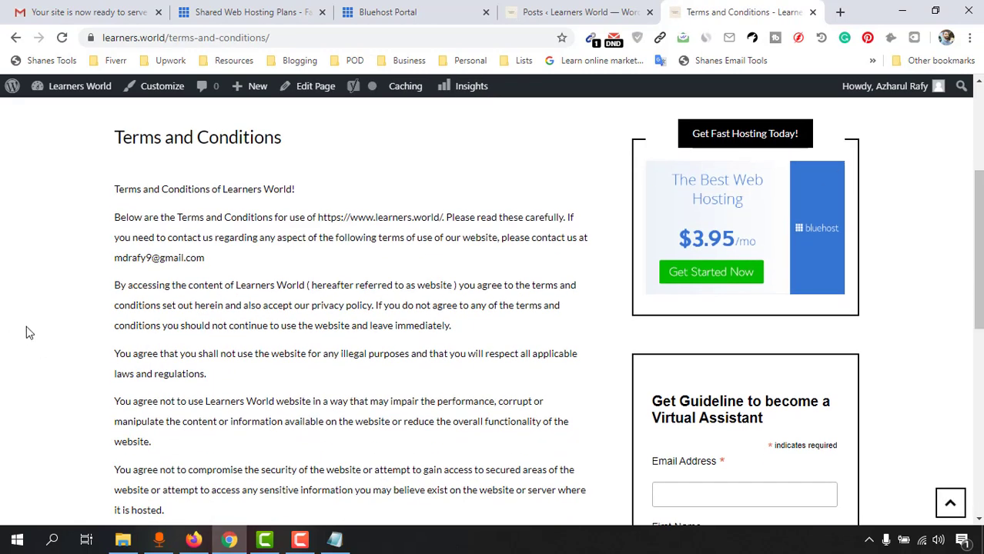
{"action": "left_click_drag", "start_coordinate": [116, 191], "coordinate": [275, 409]}
{"action": "scroll", "coordinate": [275, 401], "scroll_direction": "down", "scroll_amount": 10}
{"action": "scroll", "coordinate": [275, 403], "scroll_direction": "down", "scroll_amount": 1}
{"action": "right_click", "coordinate": [229, 313]}
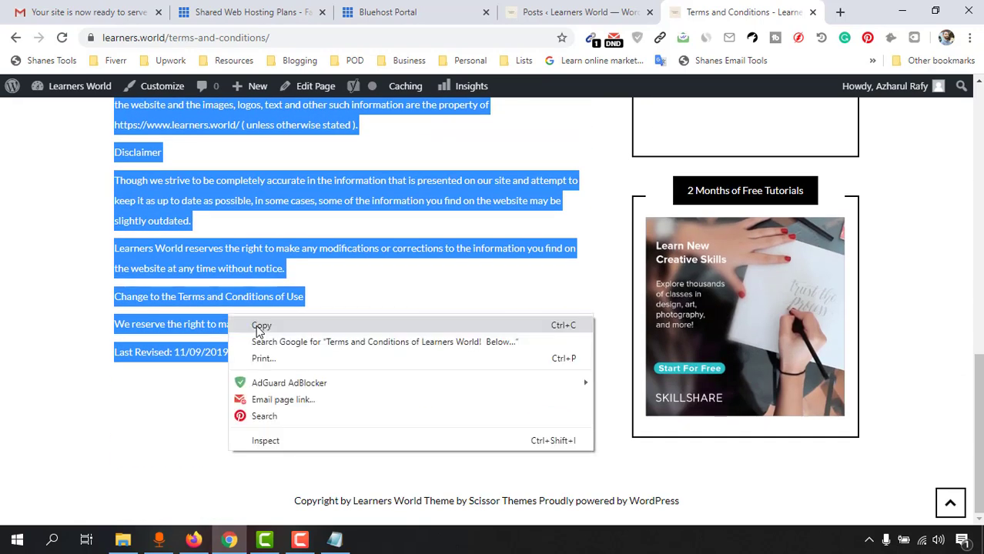
{"action": "left_click", "coordinate": [256, 325]}
- Open Microsoft Office Word 2007, paste the copied terms into the blank document and maximize the window
{"action": "left_click", "coordinate": [52, 540]}
{"action": "type", "text": "wo"}
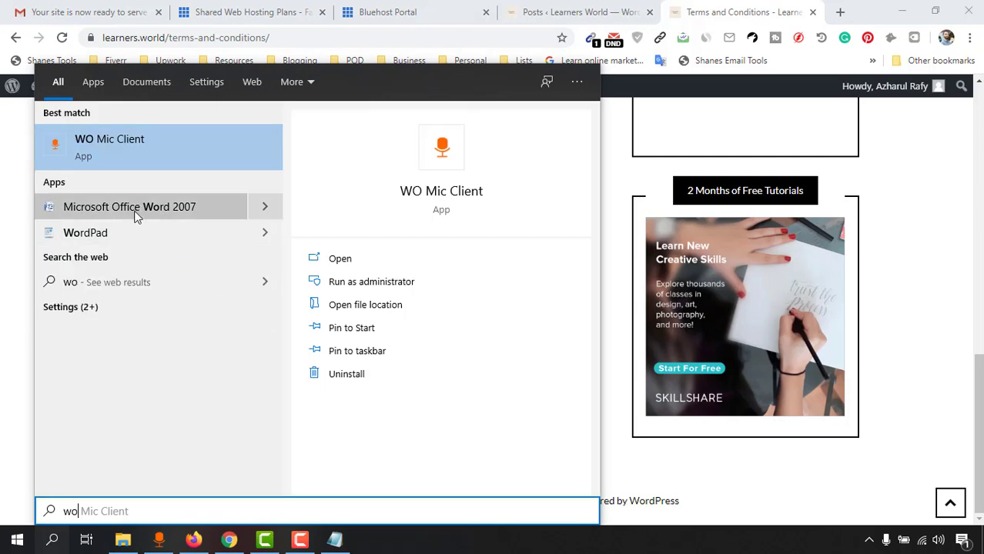
{"action": "key", "text": "Escape"}
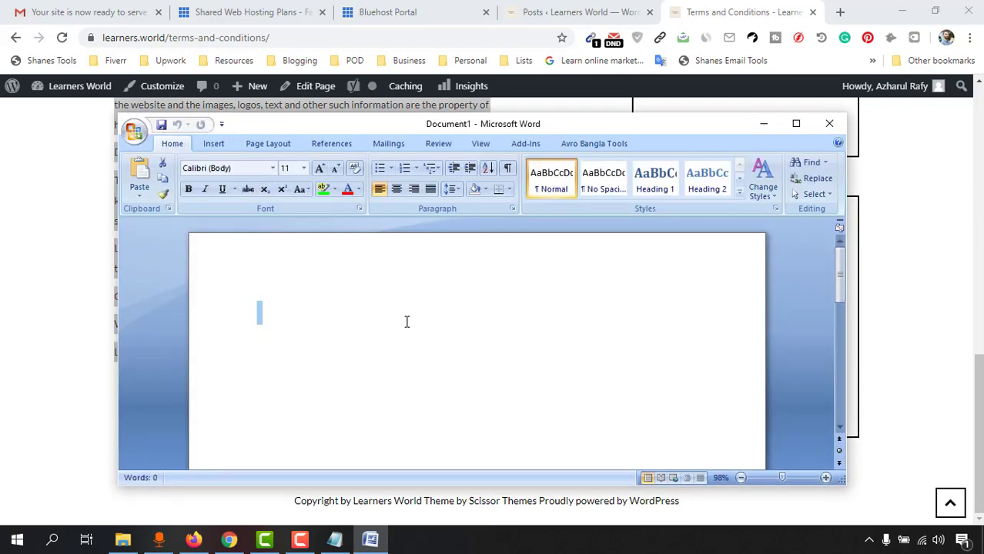
{"action": "key", "text": "ctrl+v"}
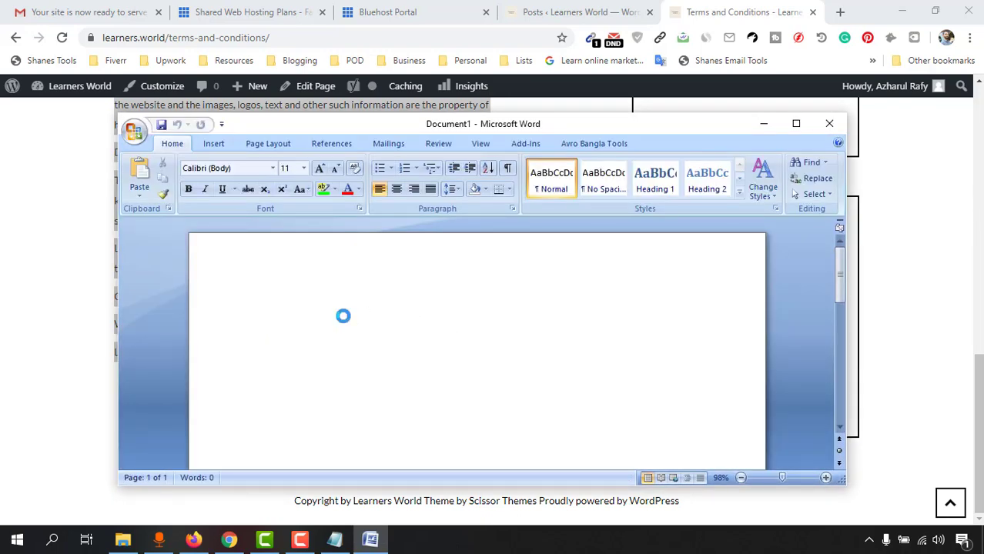
{"action": "left_click", "coordinate": [797, 123]}
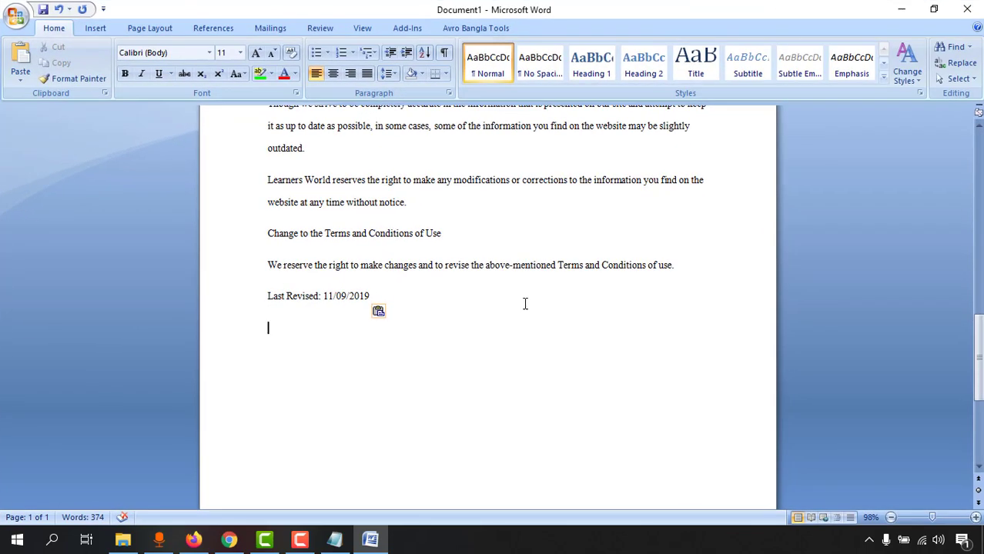
- Replace "Learners World" in the document's title line with "Become Helthier" and the domain in the first paragraph with "becomehelthier.com/"
{"action": "scroll", "coordinate": [526, 303], "scroll_direction": "up", "scroll_amount": 12}
{"action": "scroll", "coordinate": [471, 321], "scroll_direction": "up", "scroll_amount": 3}
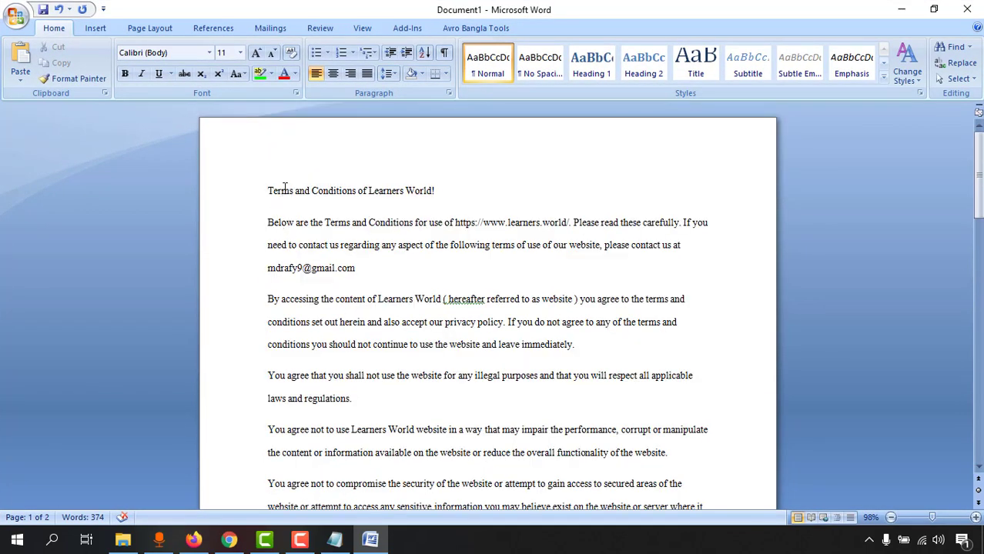
{"action": "left_click_drag", "start_coordinate": [369, 192], "coordinate": [428, 193]}
{"action": "left_click", "coordinate": [428, 193]}
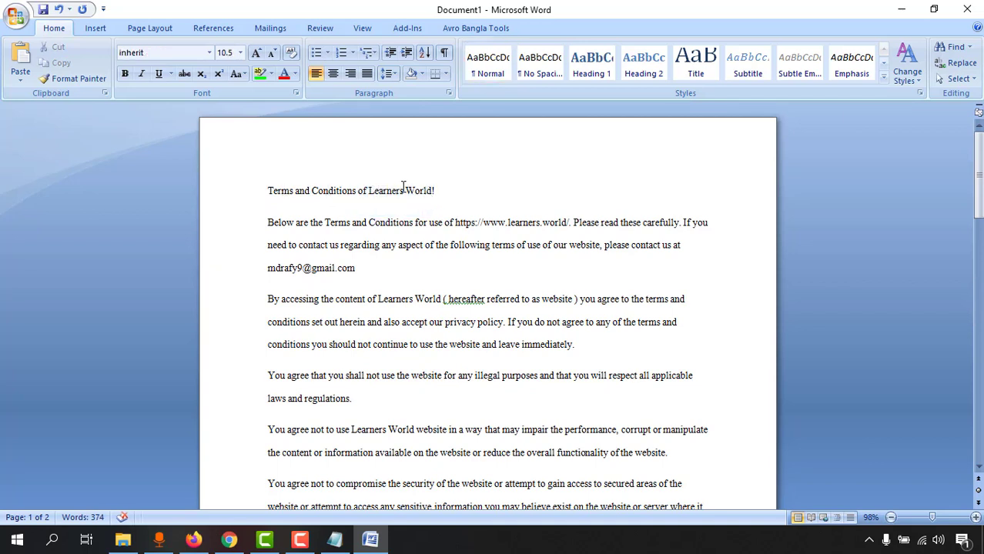
{"action": "left_click_drag", "start_coordinate": [369, 191], "coordinate": [431, 193]}
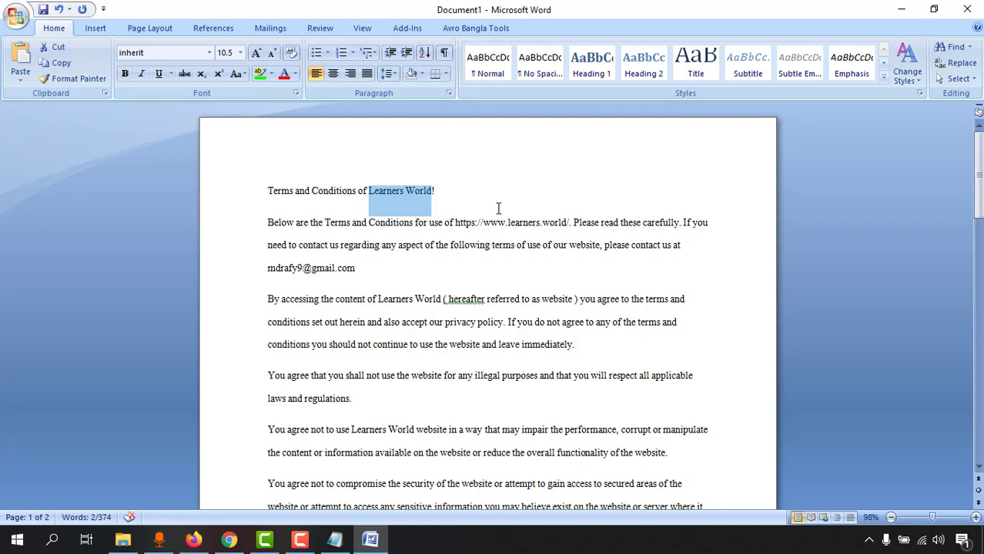
{"action": "type", "text": "Become Helth"}
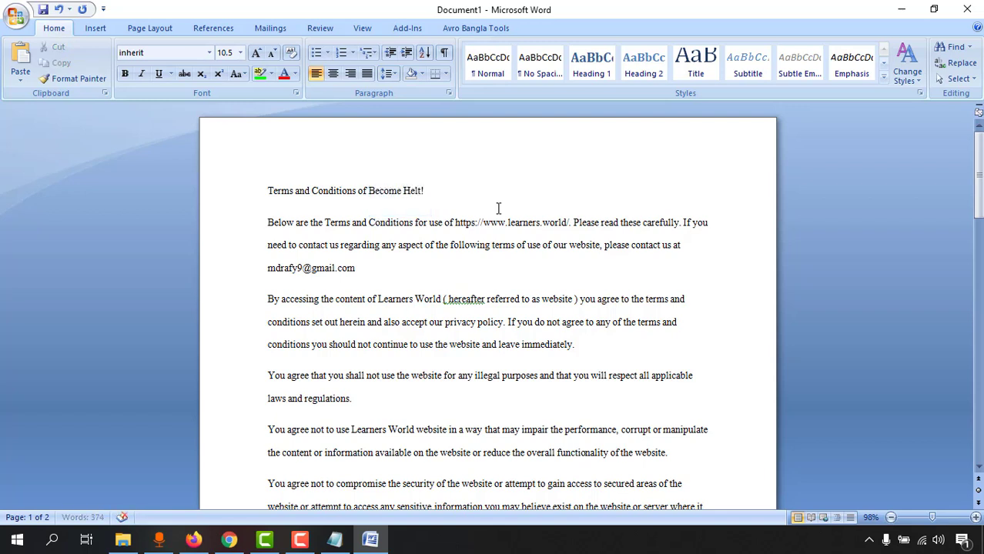
{"action": "type", "text": "ier"}
{"action": "left_click_drag", "start_coordinate": [520, 223], "coordinate": [568, 222]}
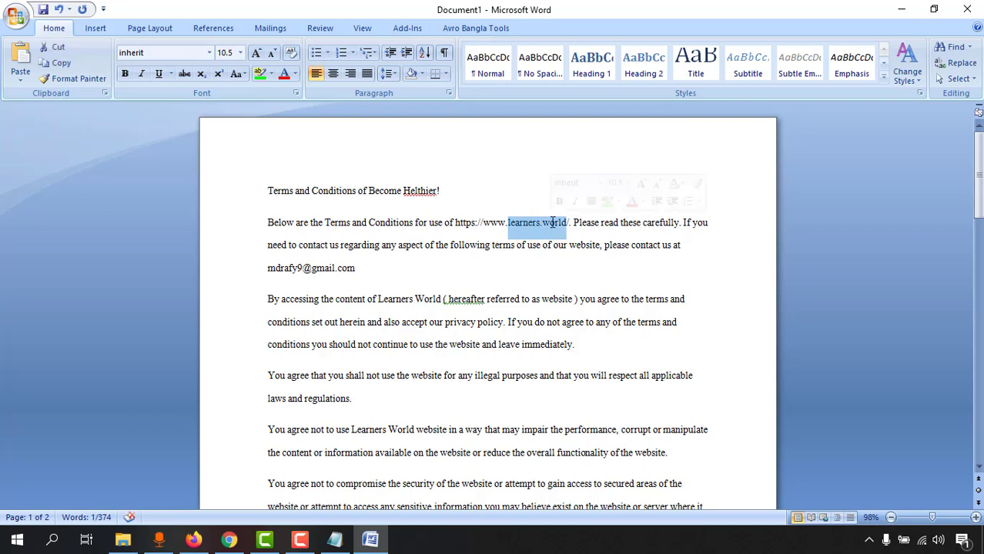
{"action": "type", "text": "becomehelthier.com/"}
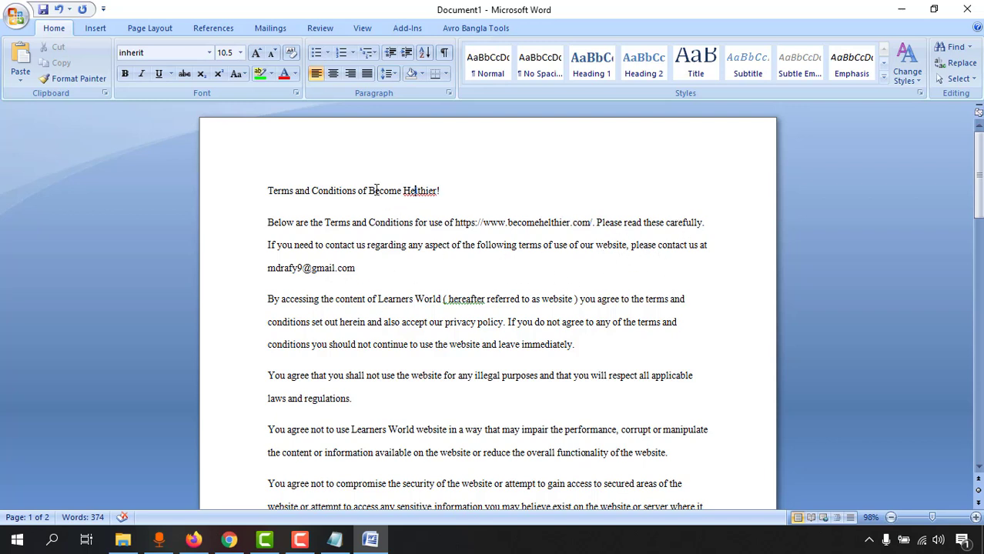
- Examine the contact e-mail, the remaining site name mentions and the rest of the pasted terms for details to adapt
{"action": "left_click_drag", "start_coordinate": [282, 269], "coordinate": [355, 269]}
{"action": "left_click", "coordinate": [277, 268]}
{"action": "left_click_drag", "start_coordinate": [278, 268], "coordinate": [345, 269]}
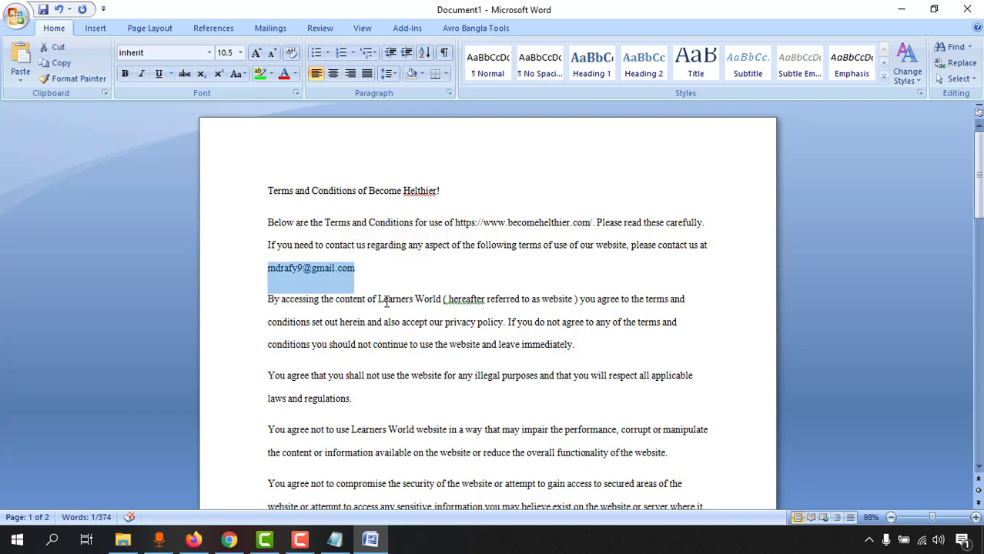
{"action": "scroll", "coordinate": [361, 322], "scroll_direction": "down", "scroll_amount": 1}
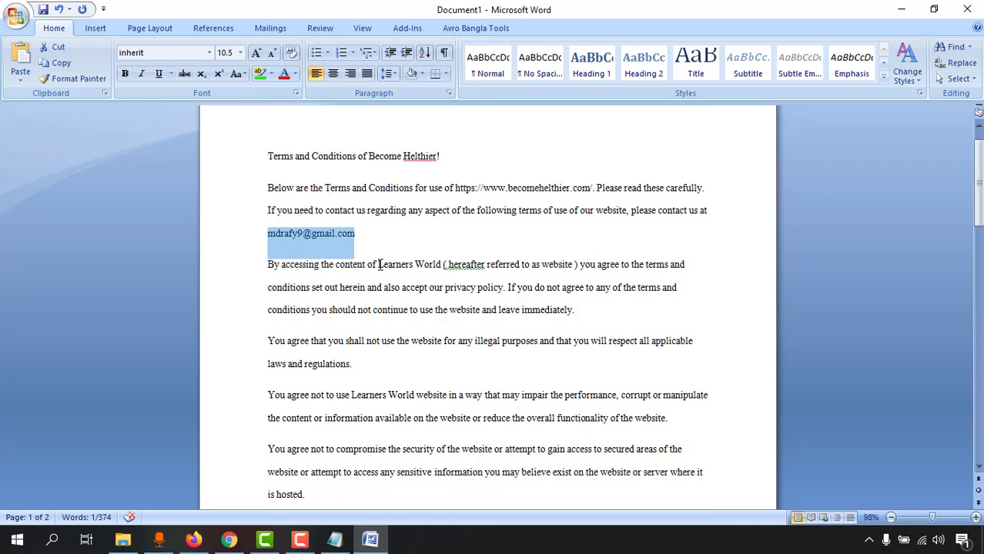
{"action": "left_click_drag", "start_coordinate": [379, 265], "coordinate": [443, 265]}
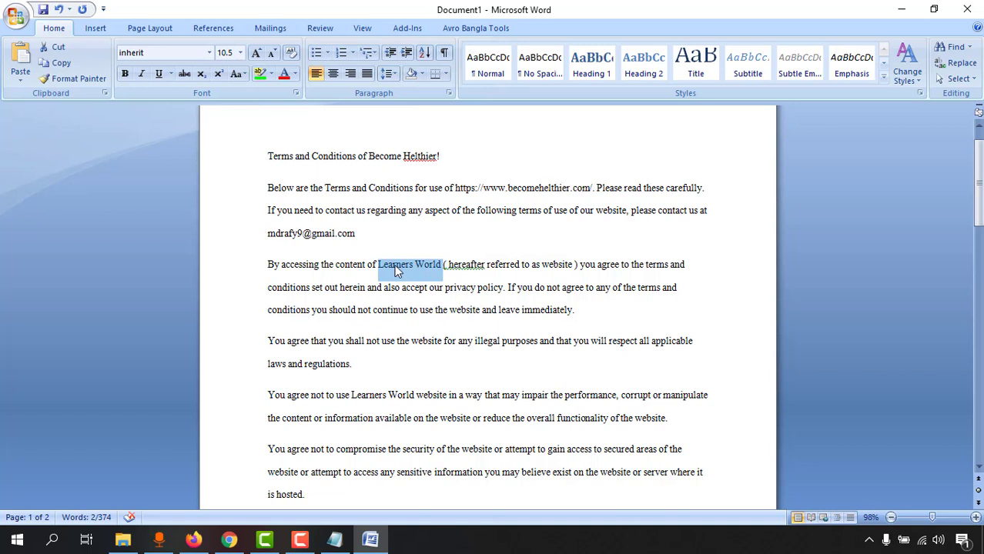
{"action": "left_click_drag", "start_coordinate": [396, 266], "coordinate": [429, 265]}
{"action": "scroll", "coordinate": [462, 397], "scroll_direction": "down", "scroll_amount": 5}
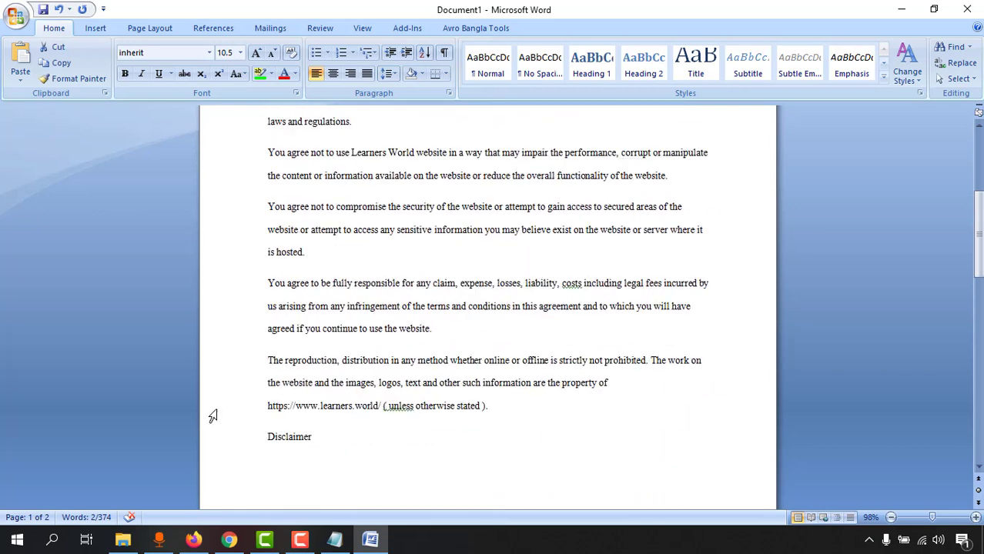
{"action": "scroll", "coordinate": [212, 417], "scroll_direction": "down", "scroll_amount": 1}
{"action": "scroll", "coordinate": [459, 377], "scroll_direction": "down", "scroll_amount": 10}
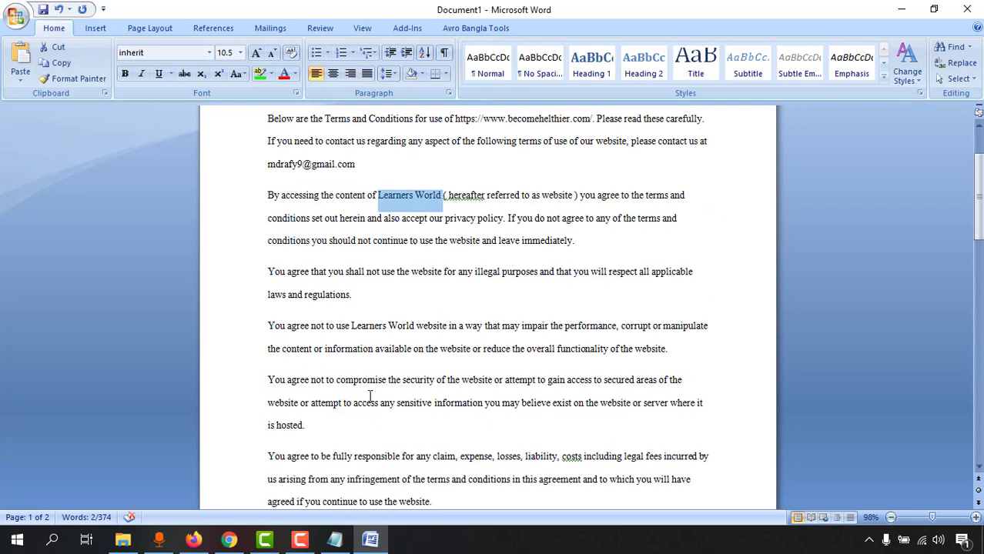
{"action": "scroll", "coordinate": [536, 329], "scroll_direction": "down", "scroll_amount": 4}
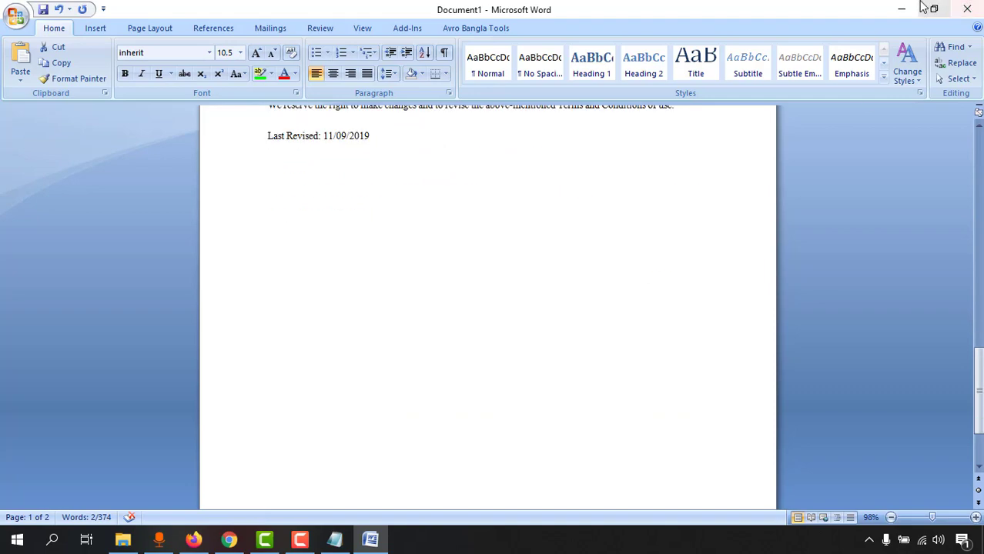
- Return to the browser and view the list of all pages in the Learners World WordPress admin
{"action": "left_click", "coordinate": [903, 10]}
{"action": "scroll", "coordinate": [429, 308], "scroll_direction": "up", "scroll_amount": 10}
{"action": "scroll", "coordinate": [376, 226], "scroll_direction": "up", "scroll_amount": 3}
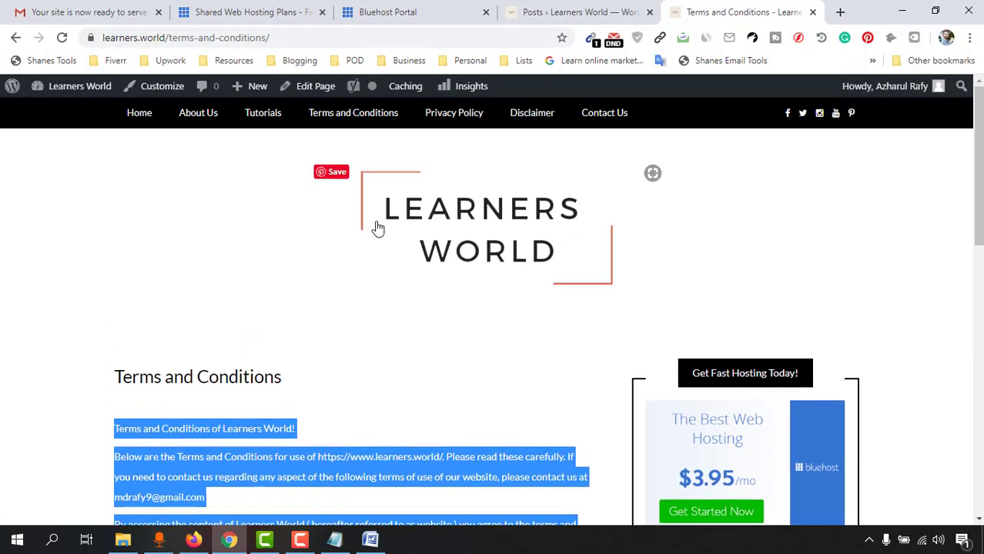
{"action": "left_click", "coordinate": [390, 9]}
{"action": "left_click", "coordinate": [550, 9]}
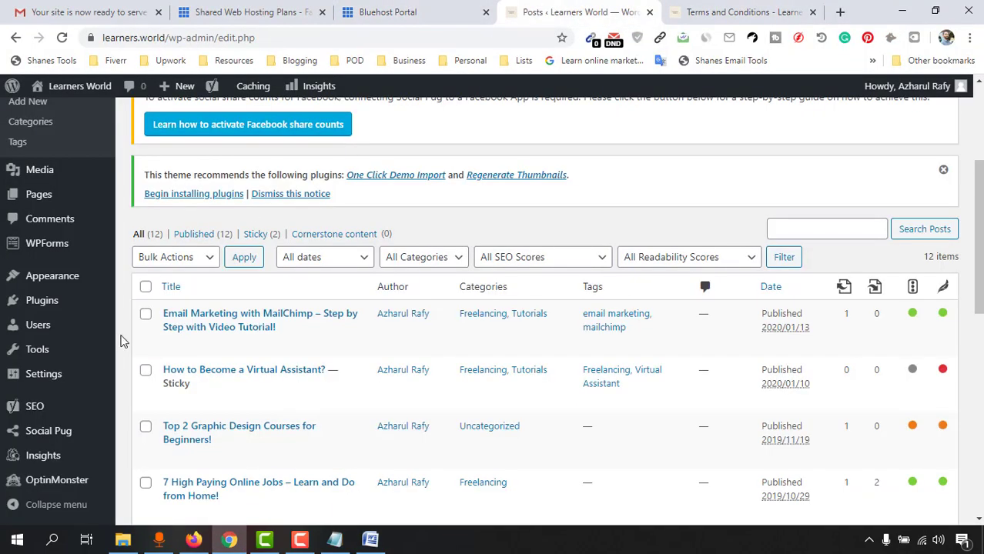
{"action": "mouse_move", "coordinate": [64, 199]}
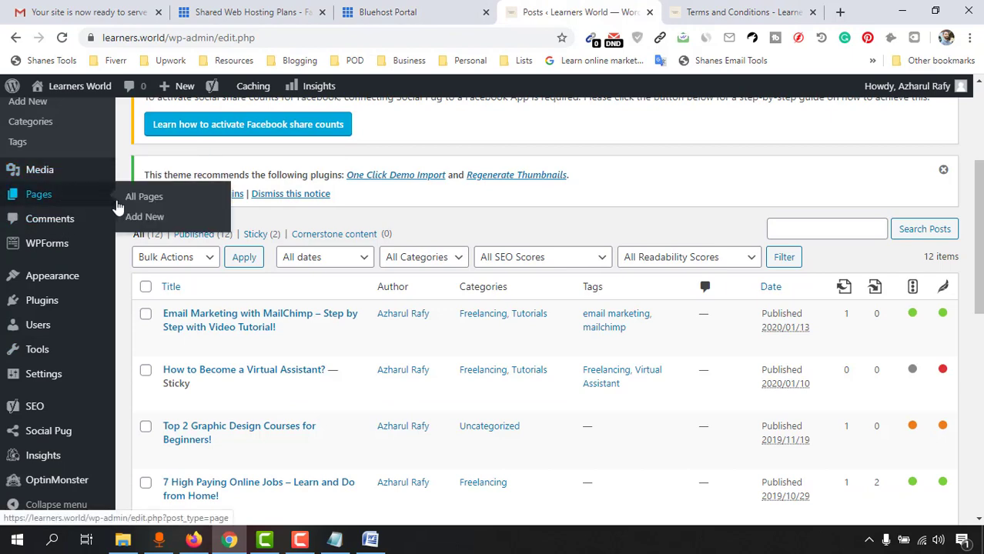
{"action": "left_click", "coordinate": [143, 196]}
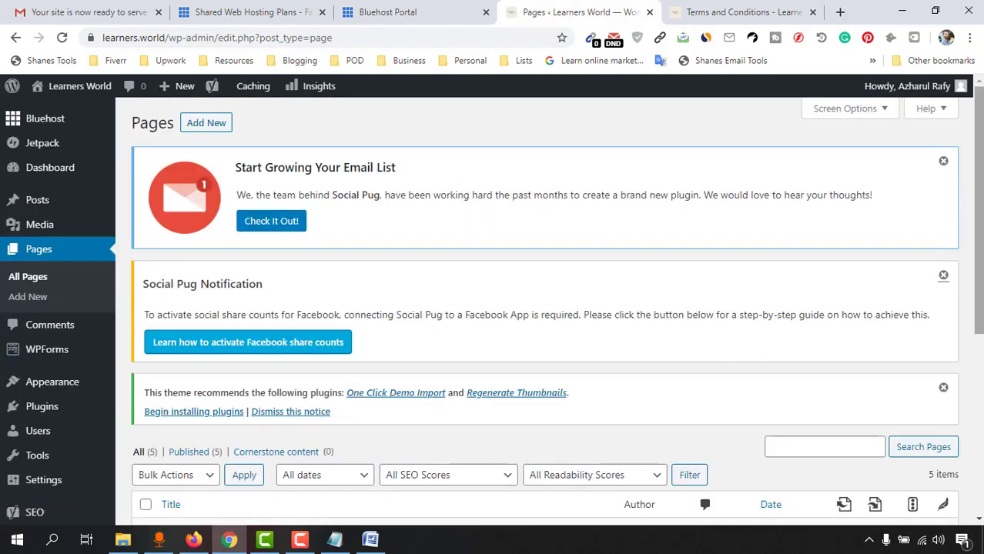
{"action": "scroll", "coordinate": [727, 365], "scroll_direction": "down", "scroll_amount": 4}
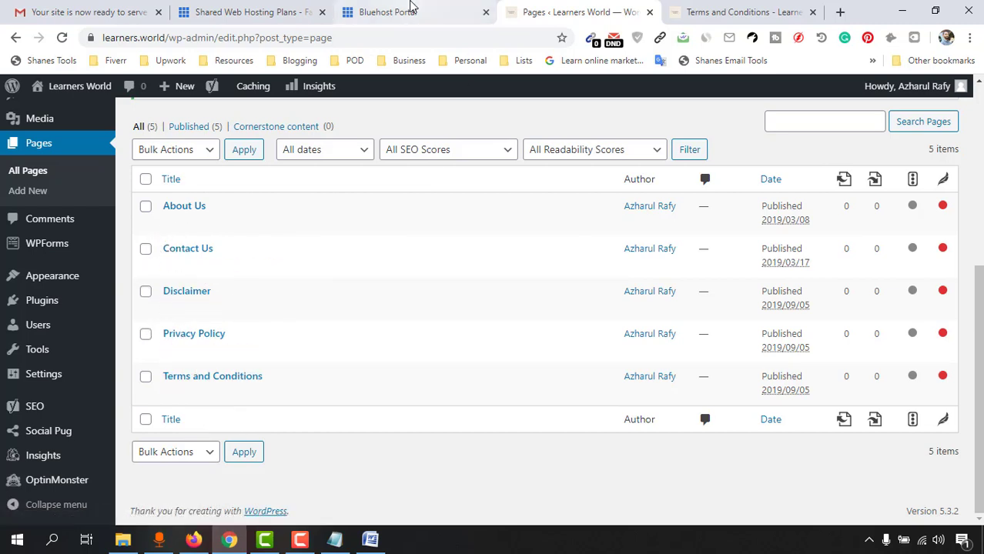
- Go back to the published Terms and Conditions page and highlight the website address in its first paragraph
{"action": "left_click", "coordinate": [801, 11]}
{"action": "scroll", "coordinate": [165, 479], "scroll_direction": "down", "scroll_amount": 3}
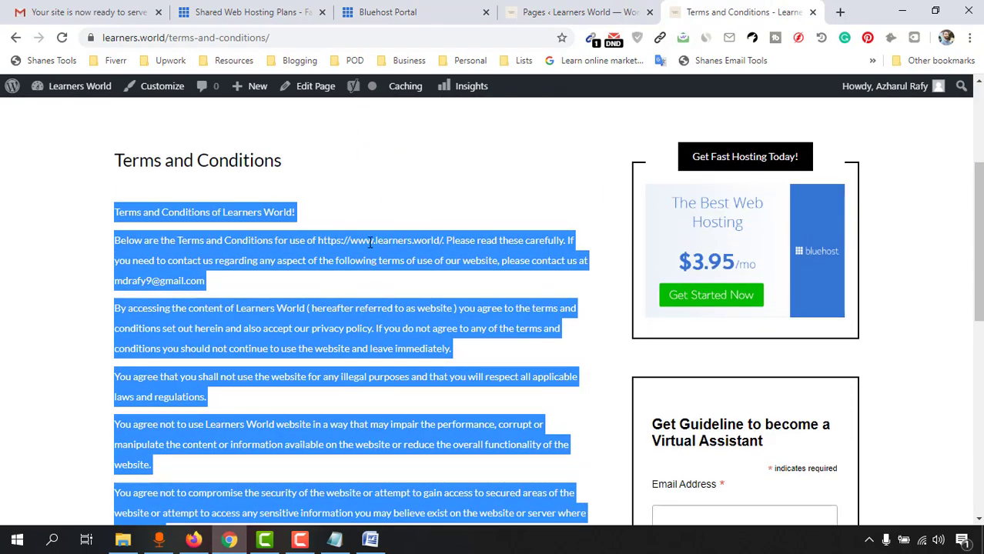
{"action": "left_click_drag", "start_coordinate": [318, 240], "coordinate": [438, 241]}
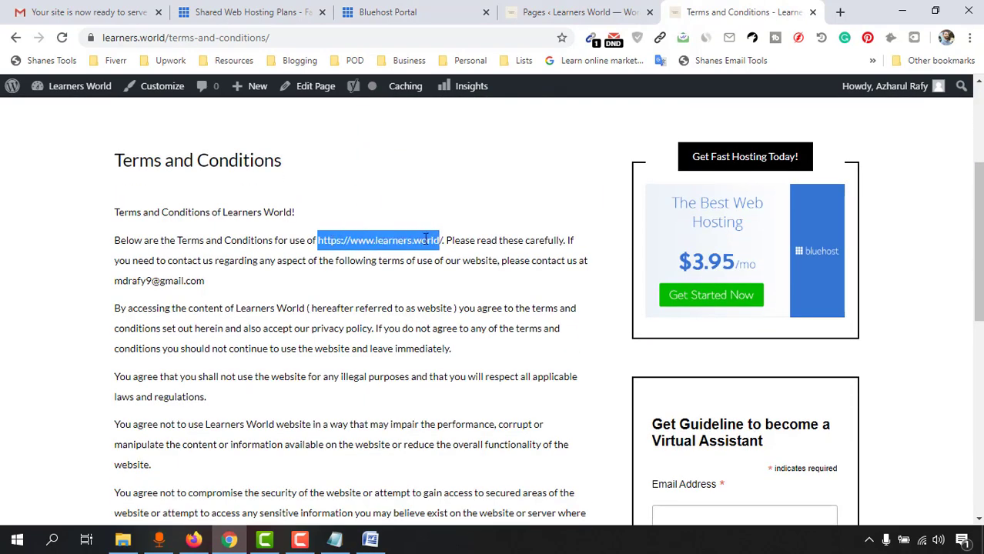
{"action": "scroll", "coordinate": [398, 250], "scroll_direction": "up", "scroll_amount": 3}
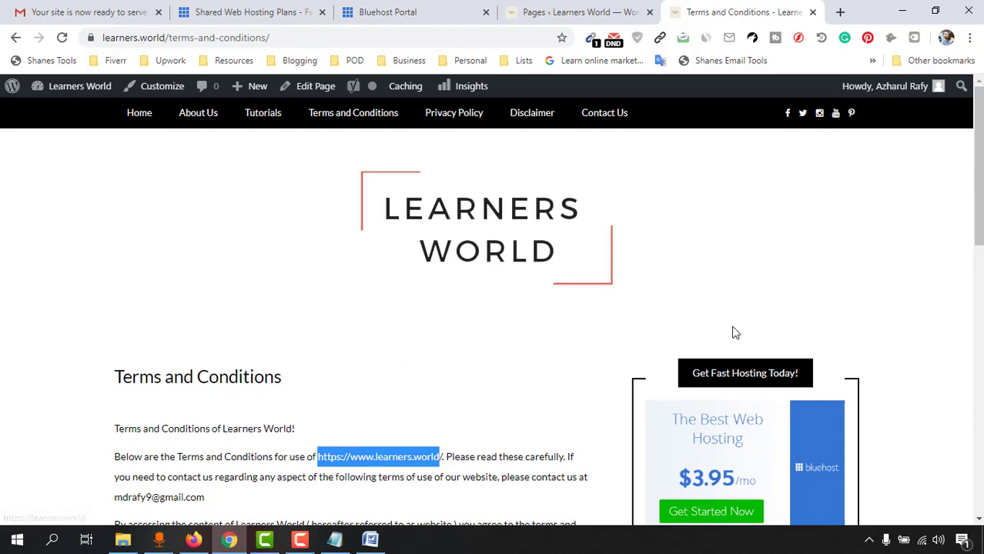
{"action": "mouse_move", "coordinate": [979, 191]}
{"action": "left_mouse_down"}
{"action": "mouse_move", "coordinate": [979, 203]}
{"action": "mouse_move", "coordinate": [979, 189]}
{"action": "left_mouse_up"}
- Switch to the Notepad checklist and remove ", Sitemap" from item 2 so the list ends with "Disclaimer"
{"action": "left_click", "coordinate": [369, 543]}
{"action": "left_click", "coordinate": [341, 544]}
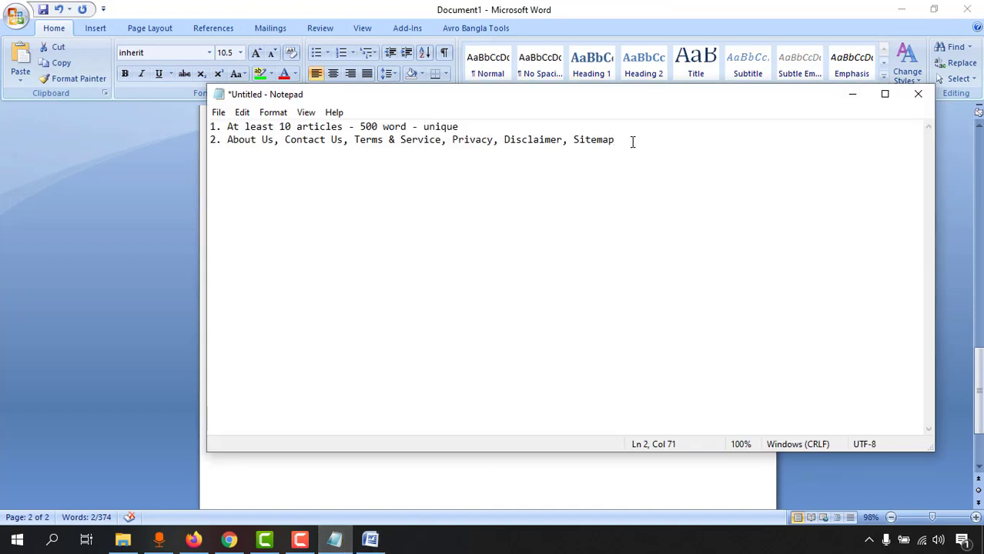
{"action": "left_click_drag", "start_coordinate": [505, 141], "coordinate": [603, 144]}
{"action": "double_click", "coordinate": [589, 139]}
{"action": "left_click", "coordinate": [624, 141]}
{"action": "left_click_drag", "start_coordinate": [573, 141], "coordinate": [643, 141]}
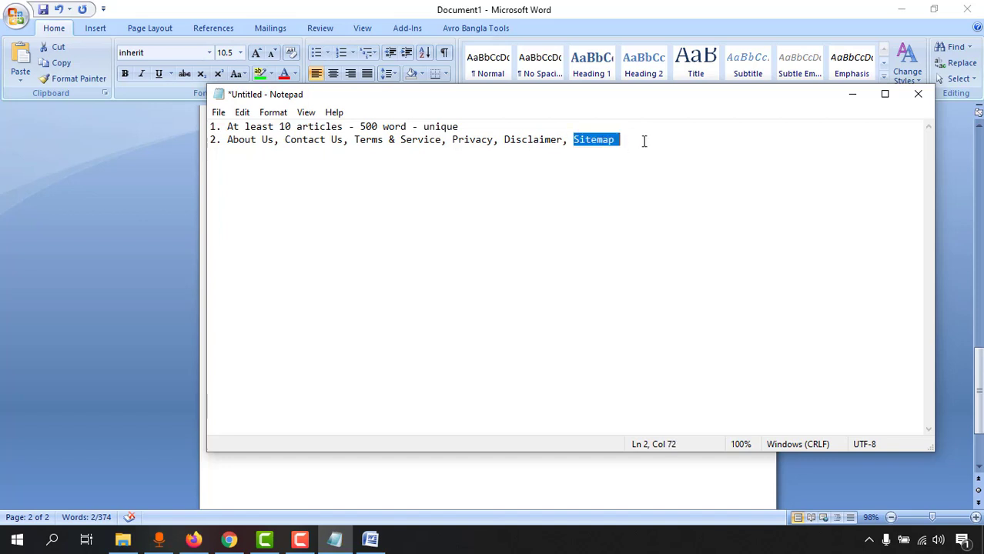
{"action": "key", "text": "BackSpace"}
{"action": "key", "text": "BackSpace"}
{"action": "key", "text": "BackSpace"}
{"action": "key", "text": "BackSpace"}
{"action": "type", "text": "r"}
- Add a third list item on a new line reading "3. Sitemap - Google Serch Consule"
{"action": "key", "text": "Return"}
{"action": "type", "text": "3. SIte"}
{"action": "key", "text": "BackSpace"}
{"action": "key", "text": "BackSpace"}
{"action": "key", "text": "BackSpace"}
{"action": "type", "text": "it"}
{"action": "key", "text": "BackSpace"}
{"action": "type", "text": "temap -"}
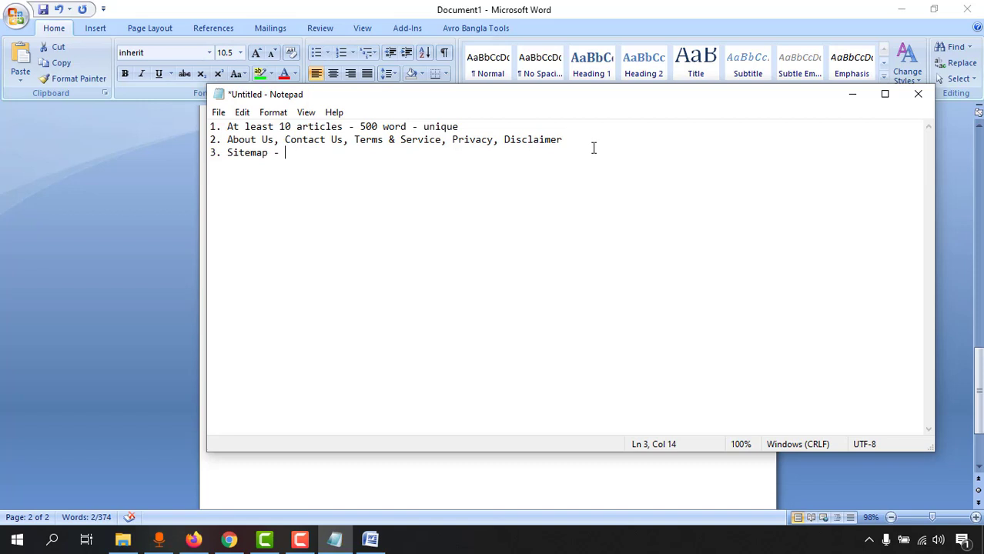
{"action": "type", "text": "Google Serch Consule"}
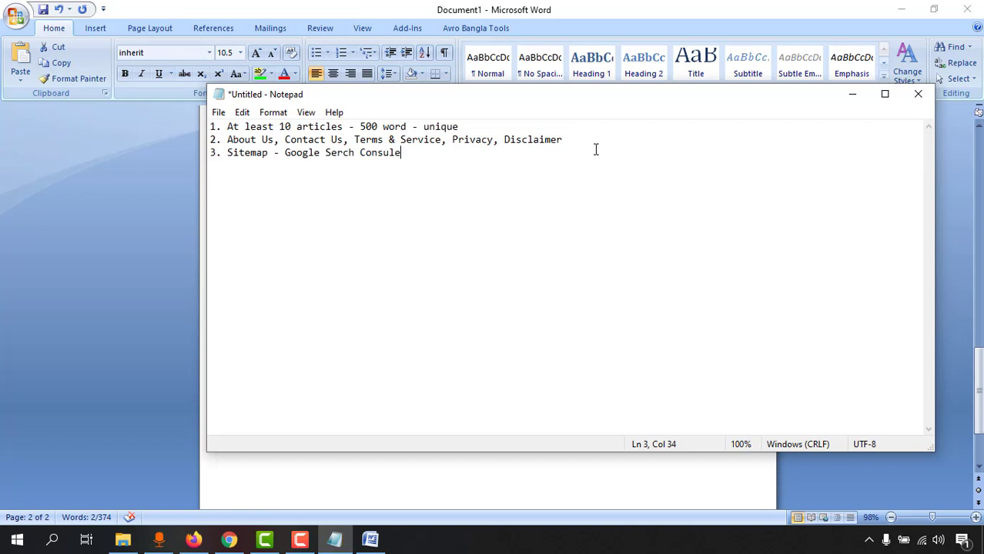
- Start a new line below checklist item 3, highlight the list, and hide Notepad to review the terms document in Word
{"action": "key", "text": "Return"}
{"action": "left_click_drag", "start_coordinate": [457, 165], "coordinate": [174, 131]}
{"action": "left_click", "coordinate": [853, 95]}
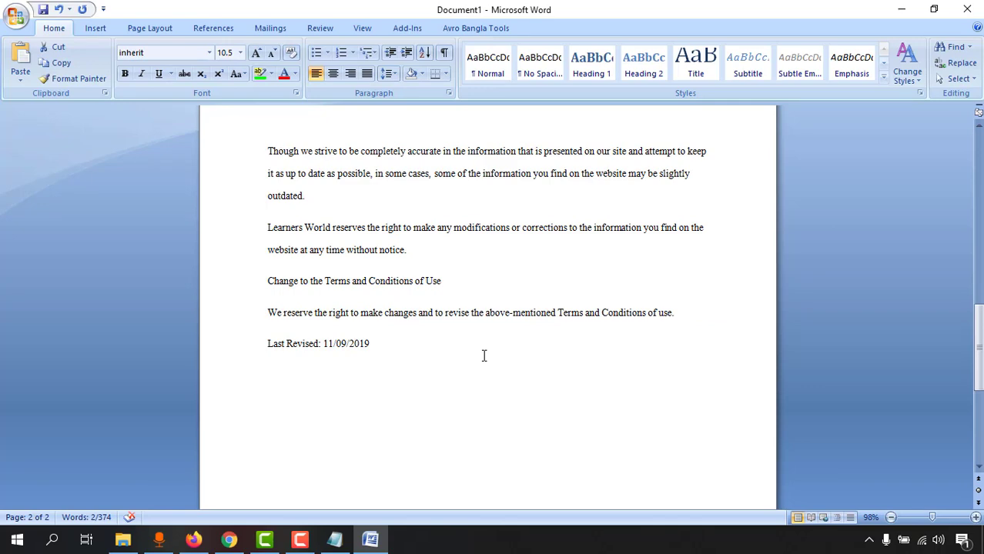
{"action": "scroll", "coordinate": [484, 355], "scroll_direction": "up", "scroll_amount": 10}
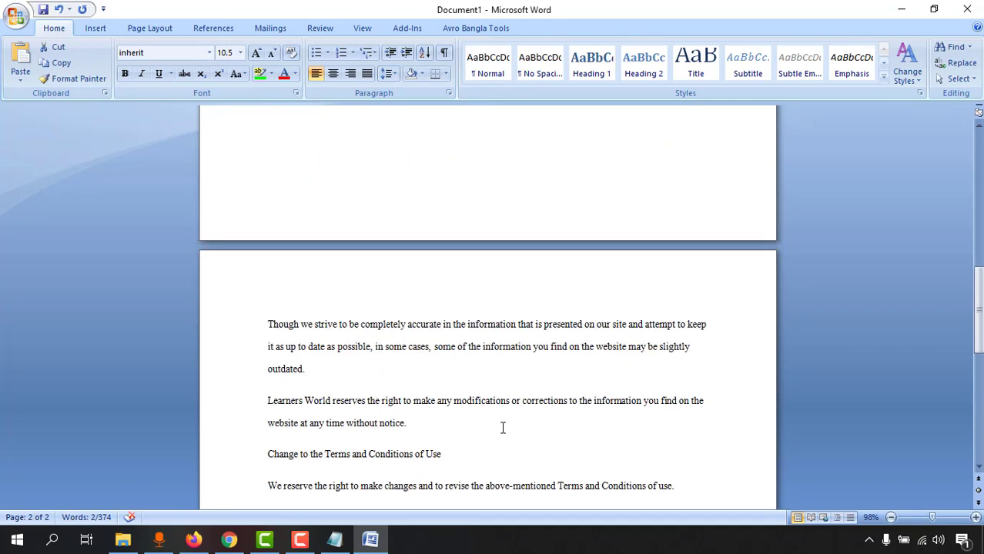
{"action": "scroll", "coordinate": [502, 428], "scroll_direction": "up", "scroll_amount": 6}
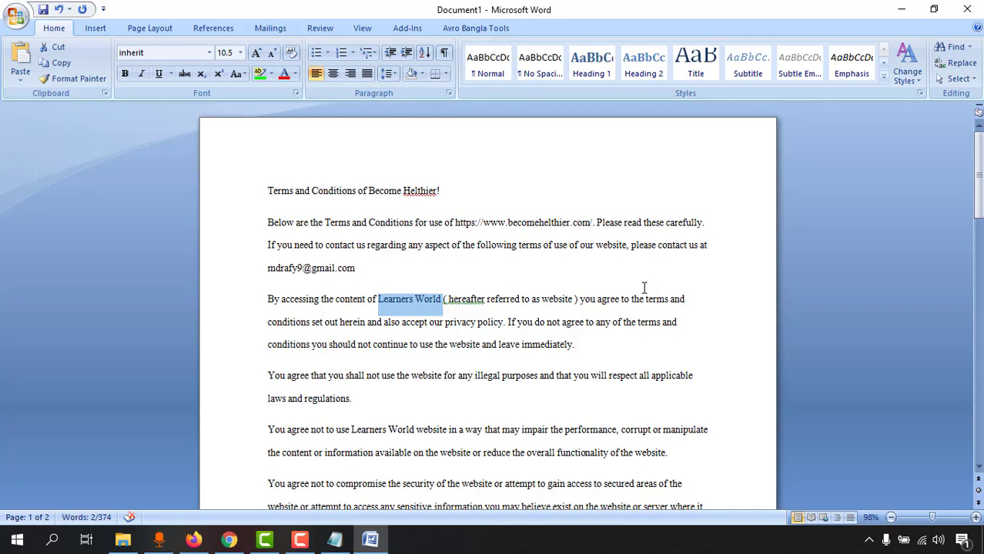
{"action": "left_click_drag", "start_coordinate": [978, 175], "coordinate": [978, 194]}
- Return to the Notepad checklist and add a fourth item reading "4. Fast Web Site Speed"
{"action": "left_click", "coordinate": [335, 539]}
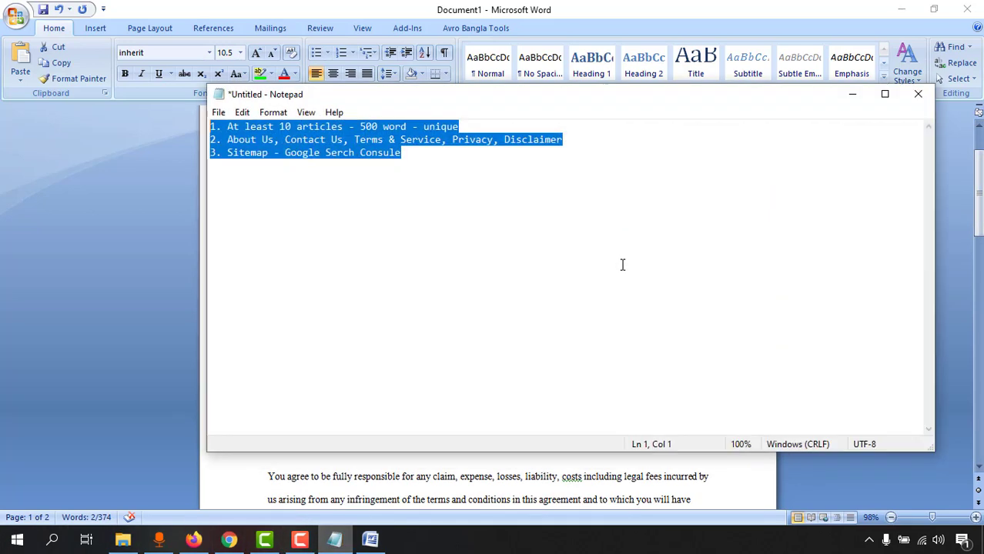
{"action": "left_click", "coordinate": [436, 160]}
{"action": "type", "text": "4. "}
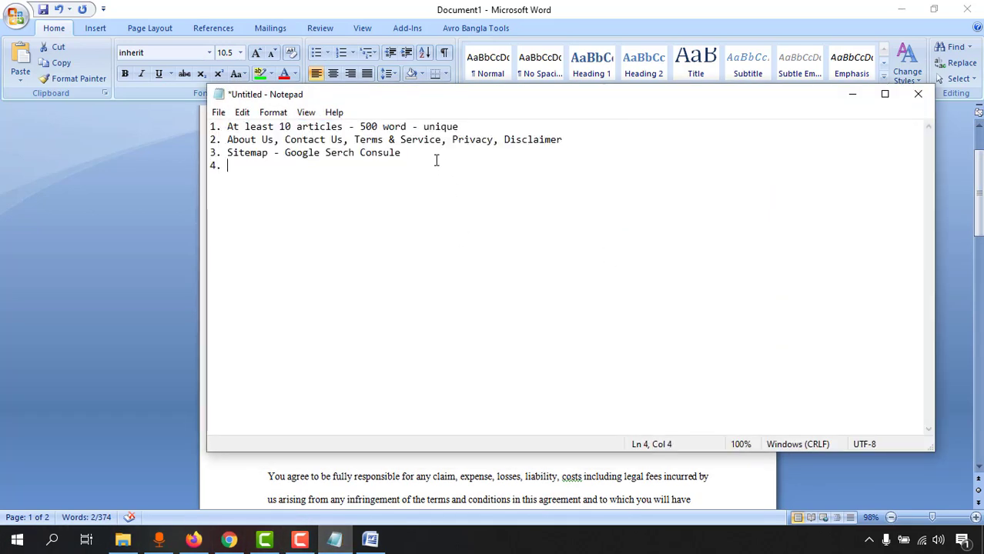
{"action": "type", "text": "Fast Web Site "}
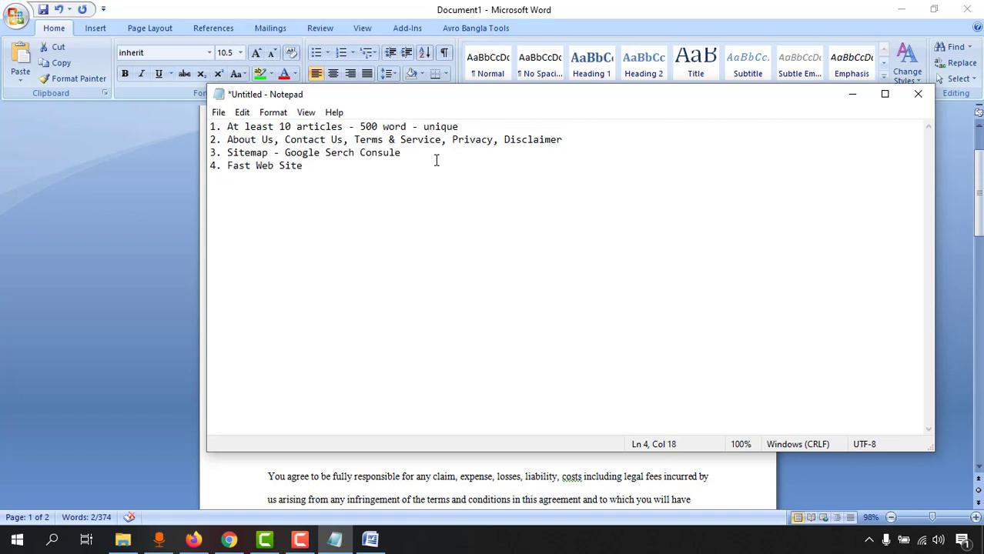
{"action": "type", "text": "Speed"}
- Add a fifth checklist item on a new line reading "5. Clean Website Theme"
{"action": "key", "text": "Return"}
{"action": "type", "text": "5. Clean and"}
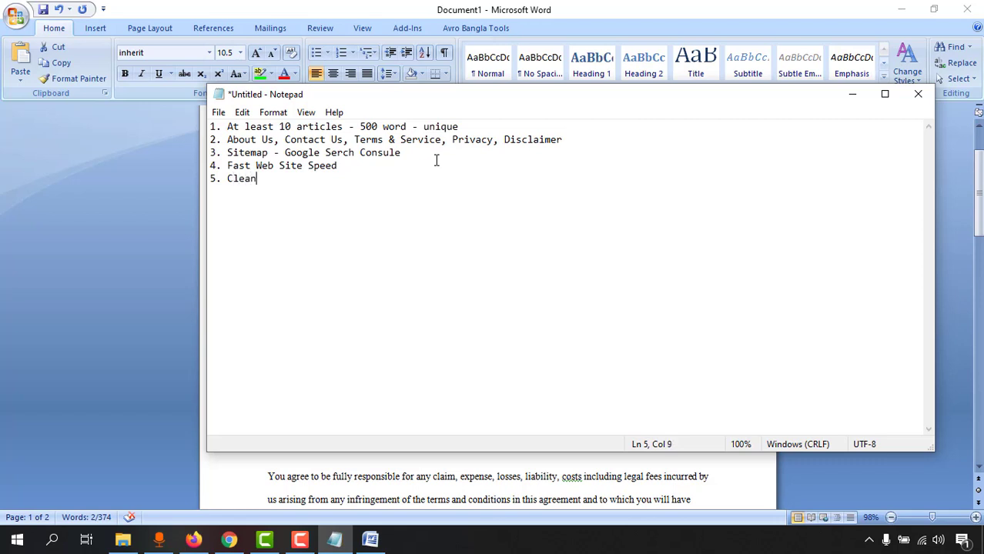
{"action": "key", "text": "BackSpace"}
{"action": "key", "text": "BackSpace"}
{"action": "key", "text": "BackSpace"}
{"action": "key", "text": "BackSpace"}
{"action": "type", "text": "Website Theme"}
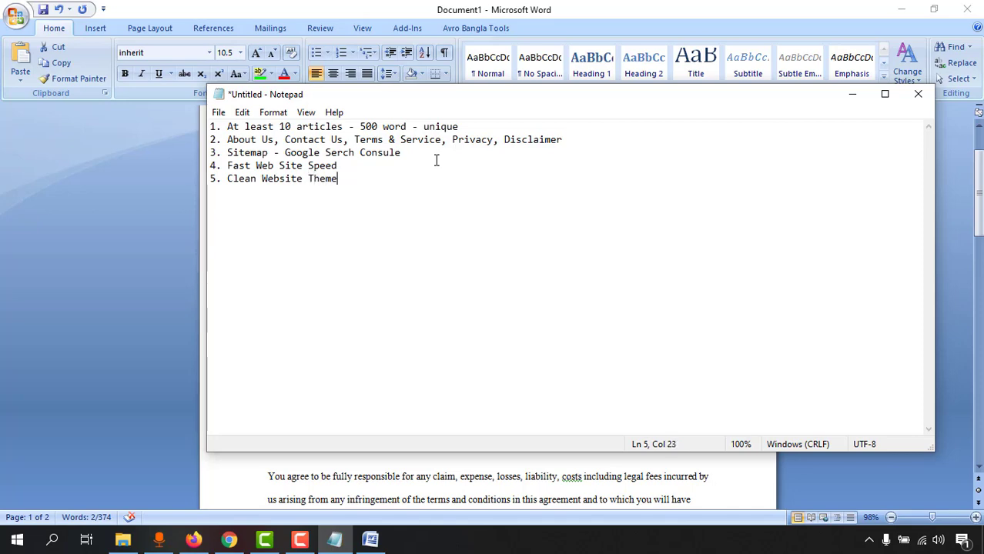
- Switch to Chrome, open the Learners World home page, and look at its header and featured post slider
{"action": "left_click", "coordinate": [240, 547]}
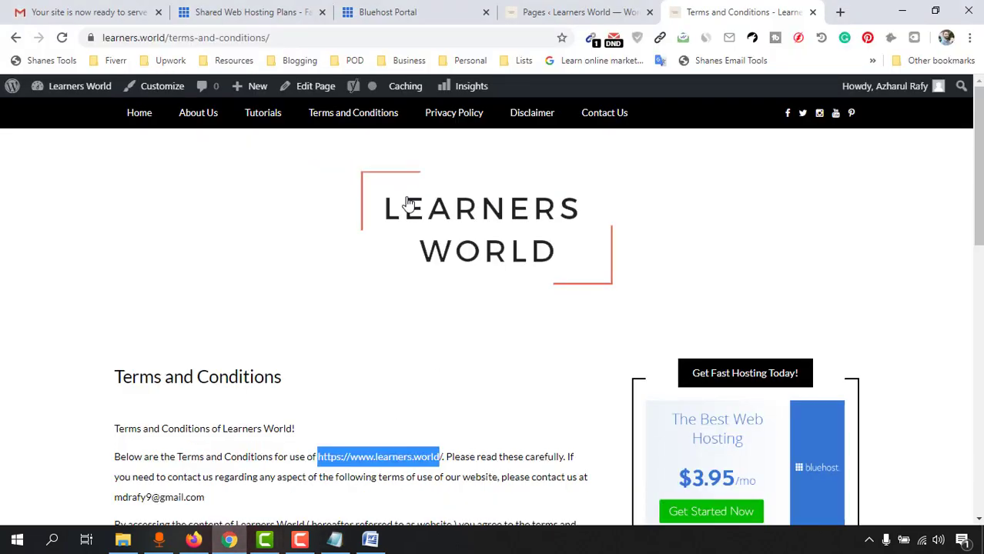
{"action": "left_click", "coordinate": [140, 123]}
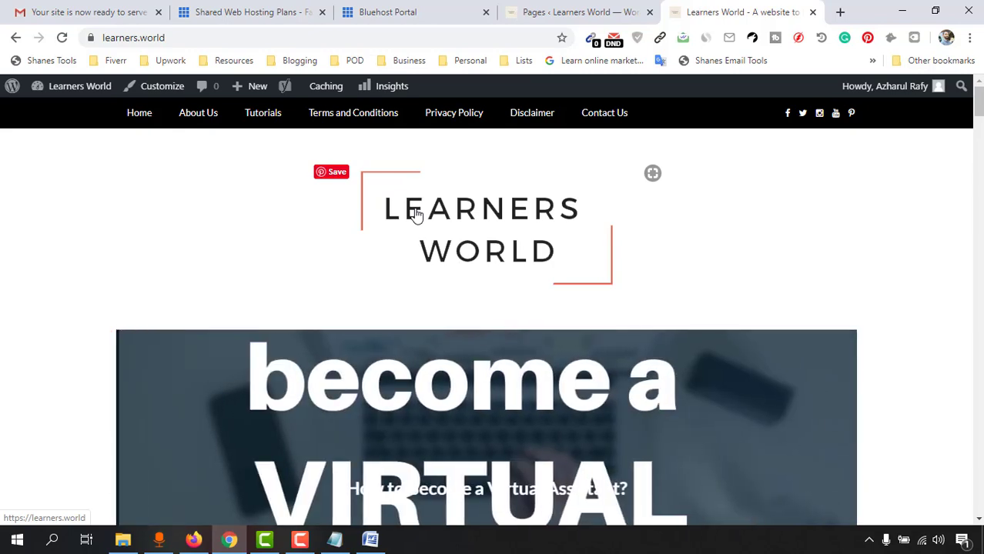
{"action": "scroll", "coordinate": [77, 351], "scroll_direction": "down", "scroll_amount": 3}
{"action": "scroll", "coordinate": [515, 242], "scroll_direction": "up", "scroll_amount": 3}
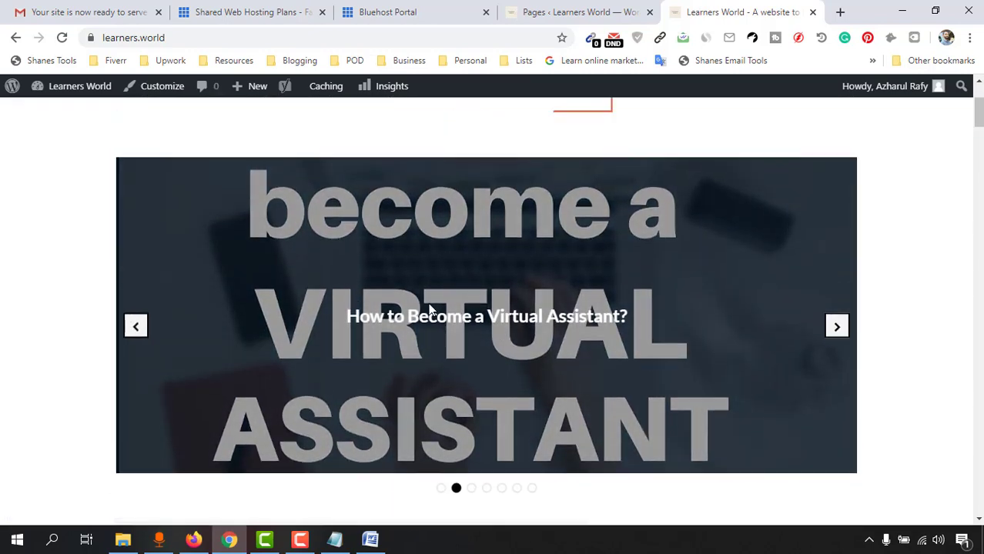
{"action": "scroll", "coordinate": [515, 242], "scroll_direction": "down", "scroll_amount": 2}
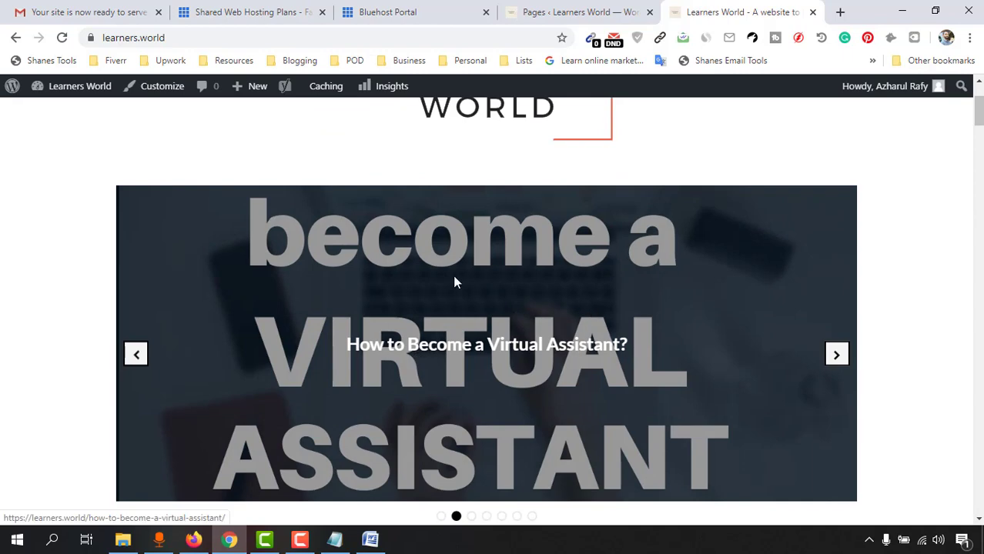
{"action": "scroll", "coordinate": [563, 301], "scroll_direction": "down", "scroll_amount": 2}
{"action": "scroll", "coordinate": [601, 308], "scroll_direction": "up", "scroll_amount": 2}
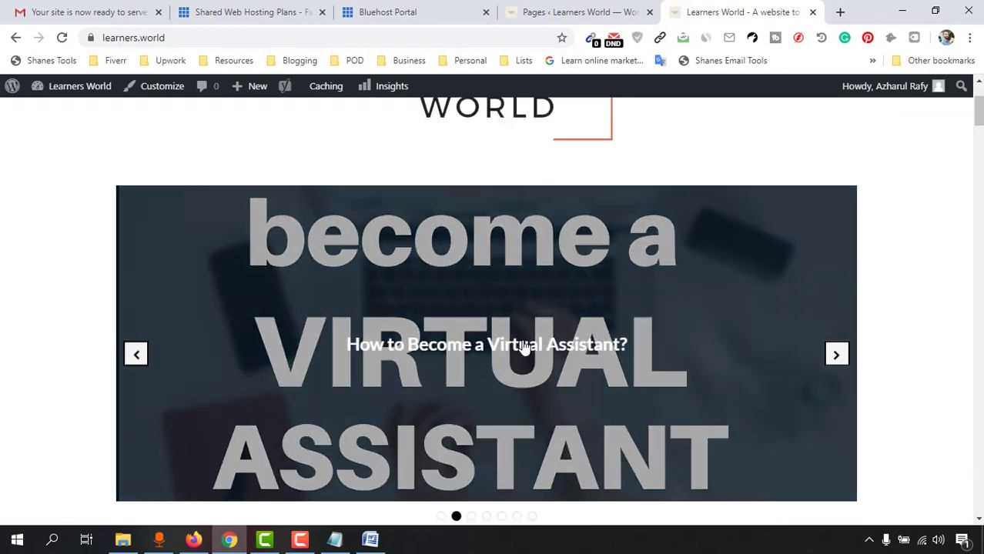
- Examine the blog posts listed down the length of the Learners World home page
{"action": "scroll", "coordinate": [652, 288], "scroll_direction": "down", "scroll_amount": 5}
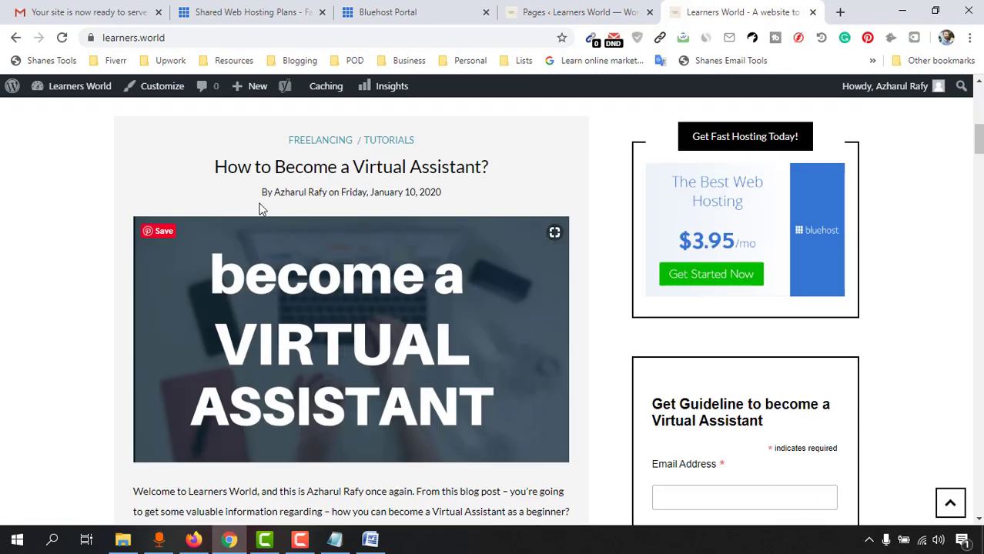
{"action": "scroll", "coordinate": [216, 262], "scroll_direction": "down", "scroll_amount": 5}
{"action": "scroll", "coordinate": [216, 262], "scroll_direction": "down", "scroll_amount": 10}
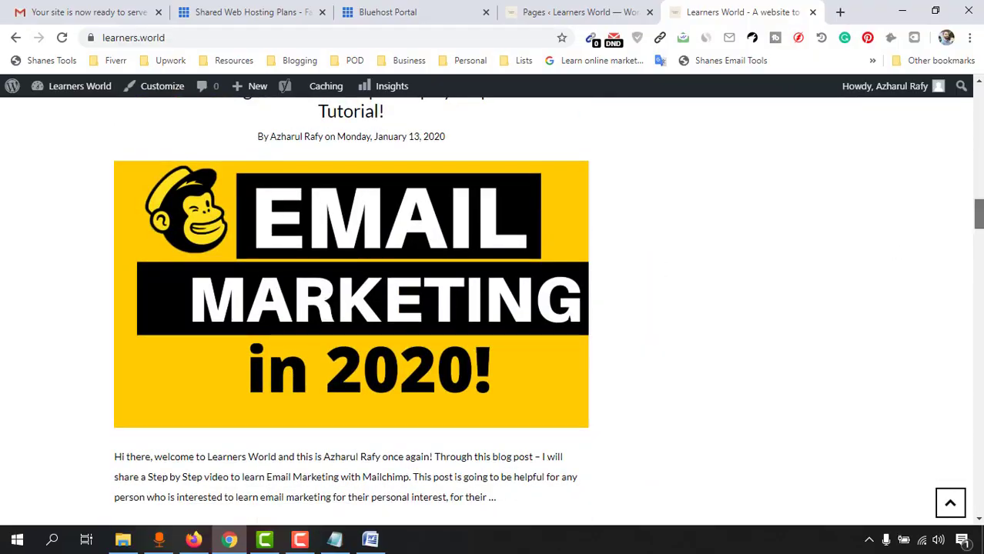
{"action": "scroll", "coordinate": [978, 223], "scroll_direction": "down", "scroll_amount": 5}
{"action": "scroll", "coordinate": [351, 308], "scroll_direction": "down", "scroll_amount": 10}
{"action": "scroll", "coordinate": [351, 308], "scroll_direction": "up", "scroll_amount": 4}
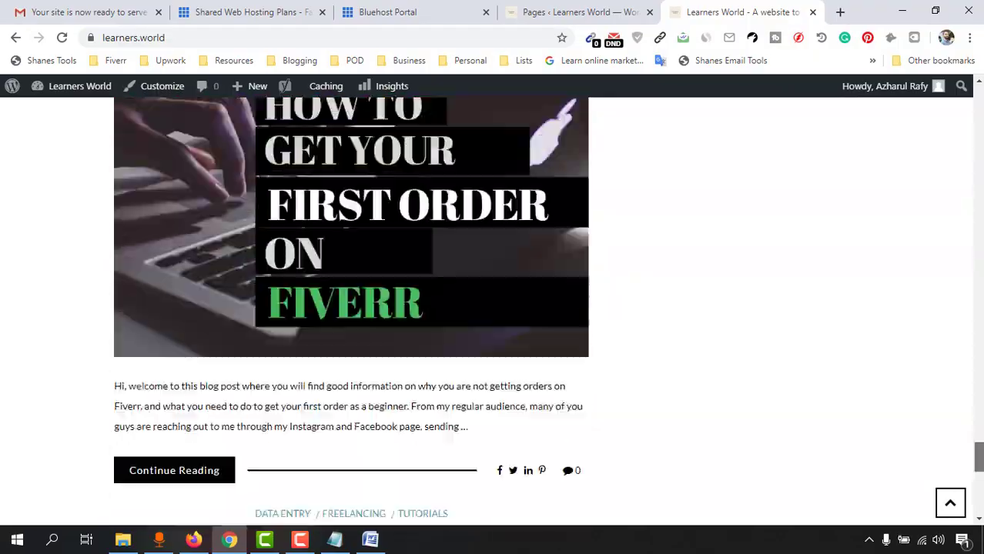
{"action": "scroll", "coordinate": [351, 308], "scroll_direction": "down", "scroll_amount": 4}
- Examine the home page's sidebar blocks and go back up to its main navigation
{"action": "scroll", "coordinate": [621, 344], "scroll_direction": "up", "scroll_amount": 15}
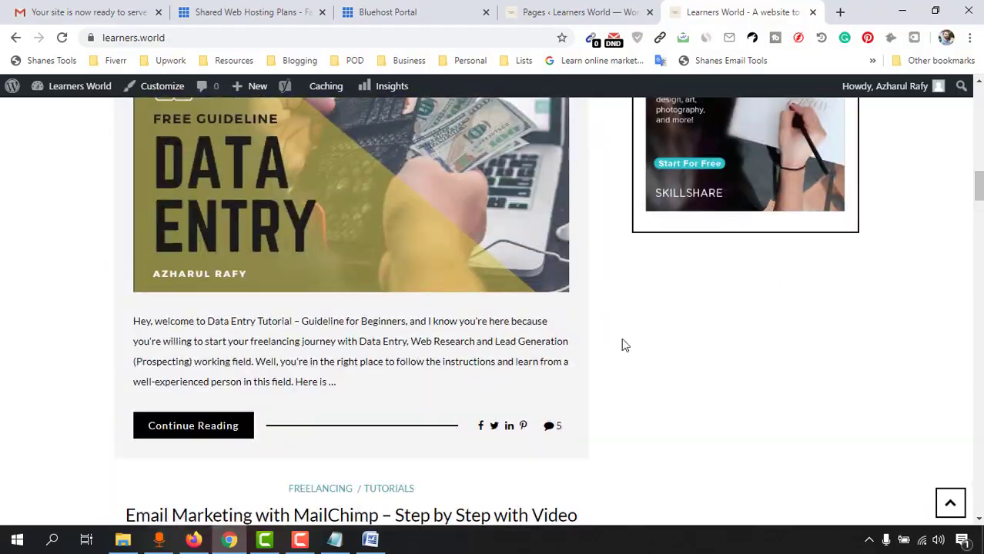
{"action": "scroll", "coordinate": [122, 399], "scroll_direction": "up", "scroll_amount": 7}
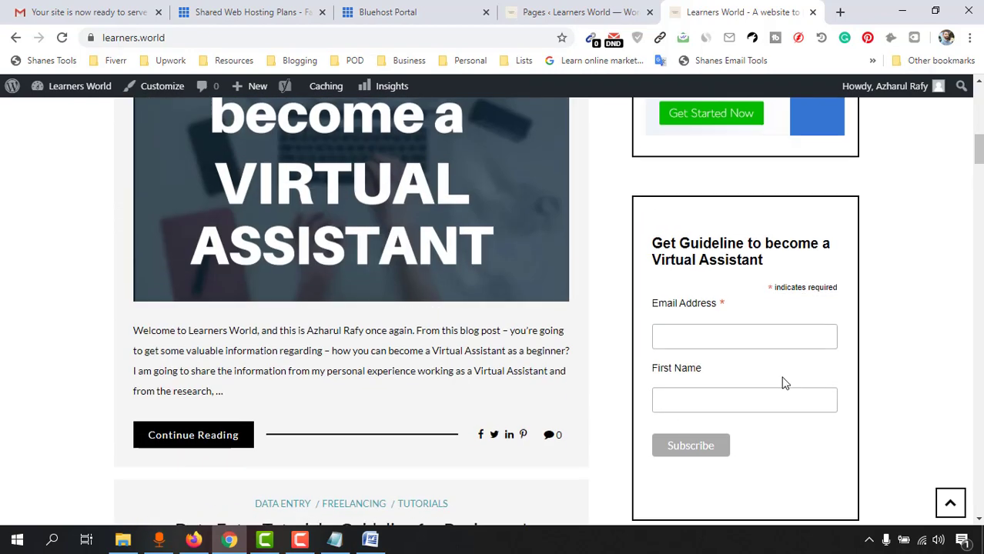
{"action": "scroll", "coordinate": [771, 365], "scroll_direction": "down", "scroll_amount": 4}
{"action": "scroll", "coordinate": [732, 362], "scroll_direction": "up", "scroll_amount": 2}
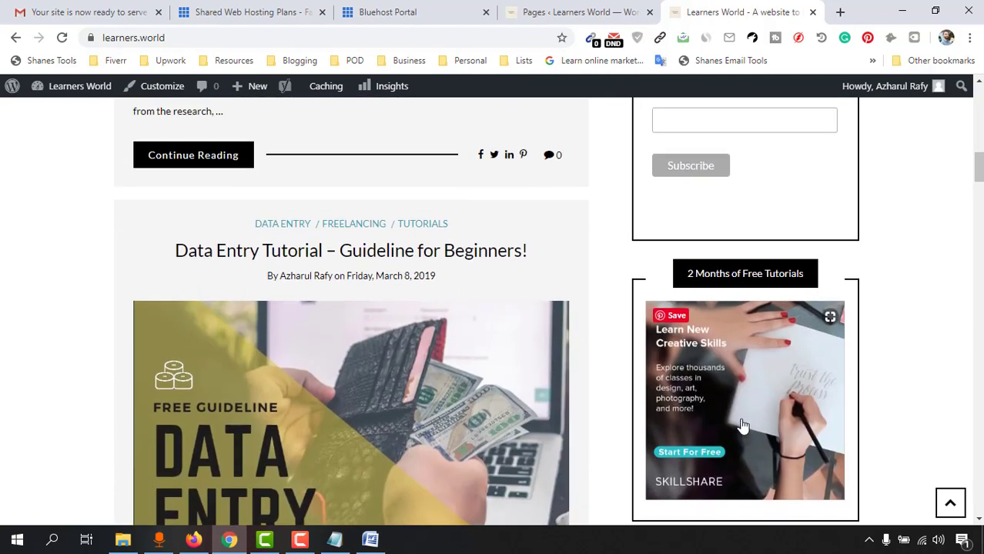
{"action": "scroll", "coordinate": [778, 346], "scroll_direction": "up", "scroll_amount": 15}
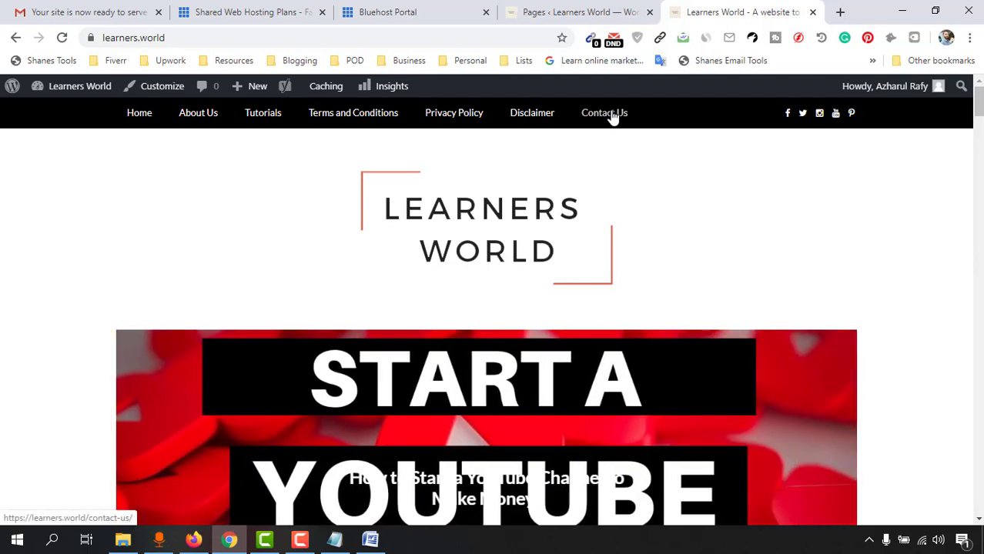
- Open the site's Contact Us page and examine its contact form
{"action": "left_click", "coordinate": [612, 114]}
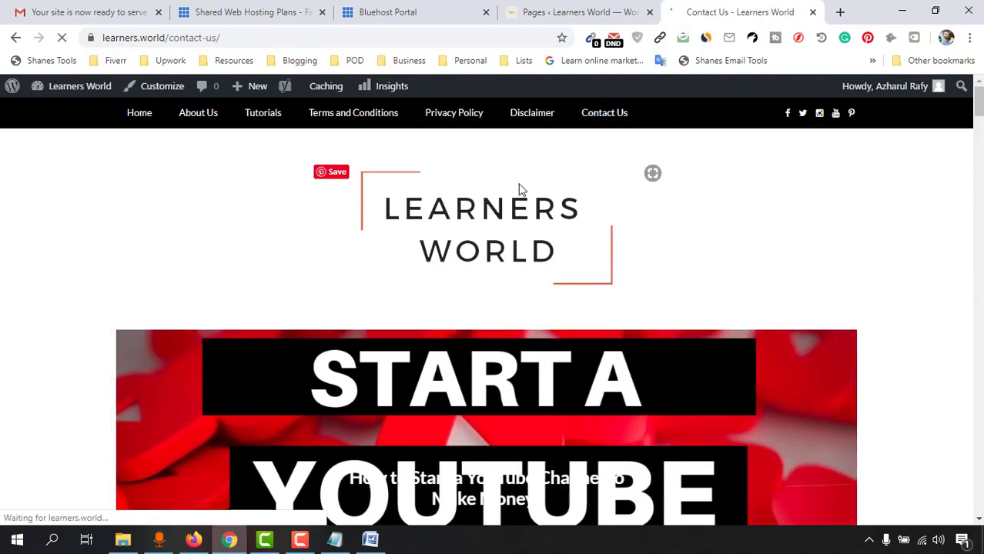
{"action": "scroll", "coordinate": [2, 413], "scroll_direction": "down", "scroll_amount": 3}
{"action": "scroll", "coordinate": [358, 312], "scroll_direction": "up", "scroll_amount": 1}
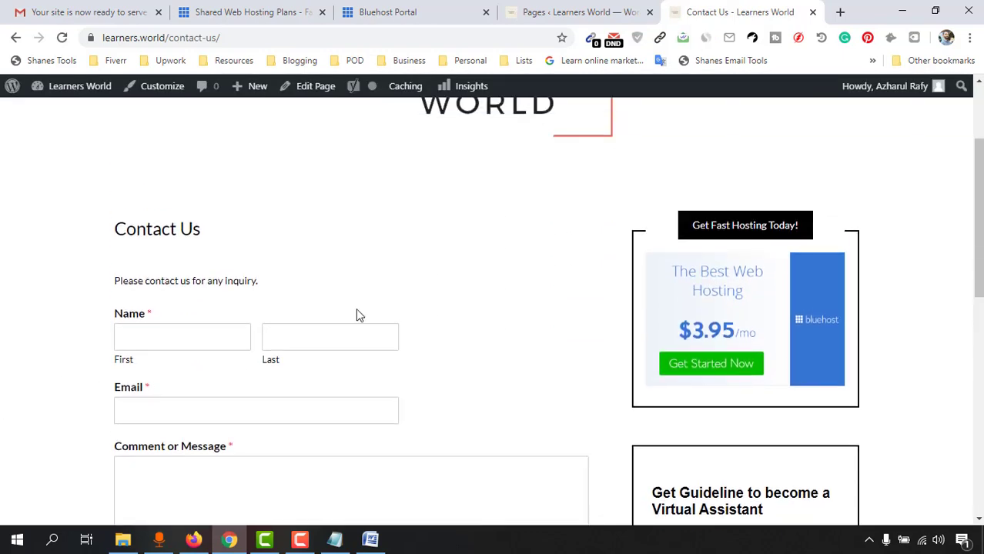
{"action": "scroll", "coordinate": [117, 355], "scroll_direction": "down", "scroll_amount": 1}
{"action": "scroll", "coordinate": [222, 283], "scroll_direction": "down", "scroll_amount": 1}
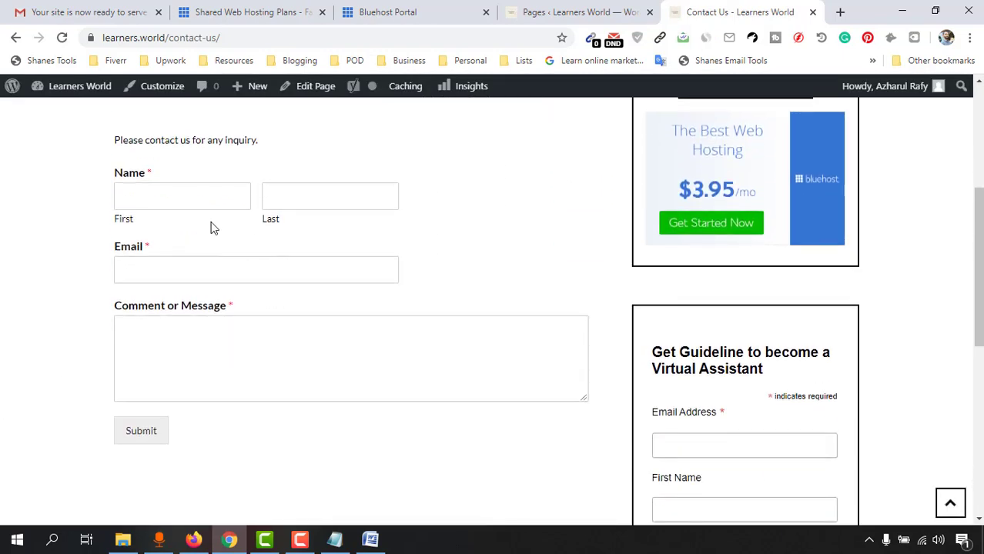
{"action": "scroll", "coordinate": [197, 277], "scroll_direction": "up", "scroll_amount": 4}
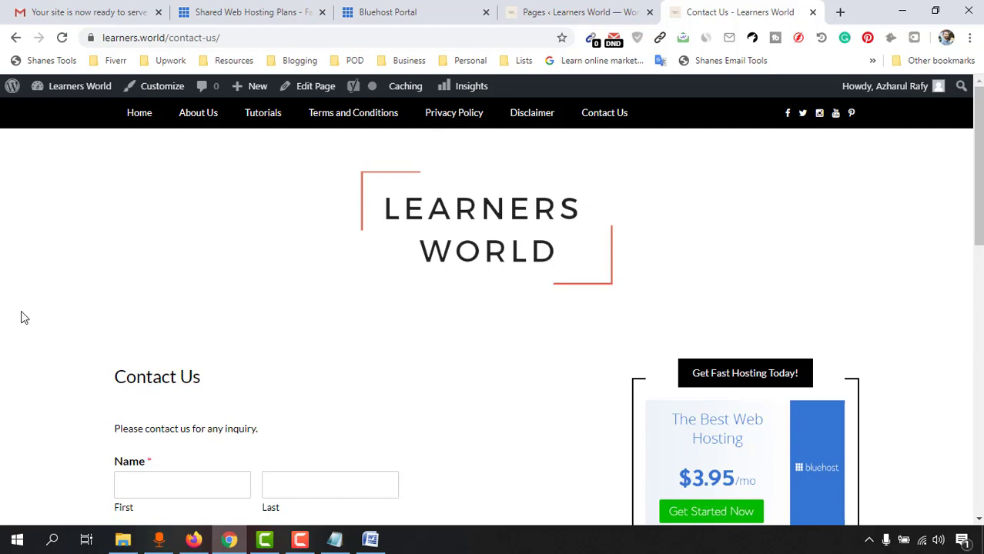
{"action": "left_click", "coordinate": [841, 12]}
{"action": "type", "text": "goo"}
{"action": "key", "text": "Return"}
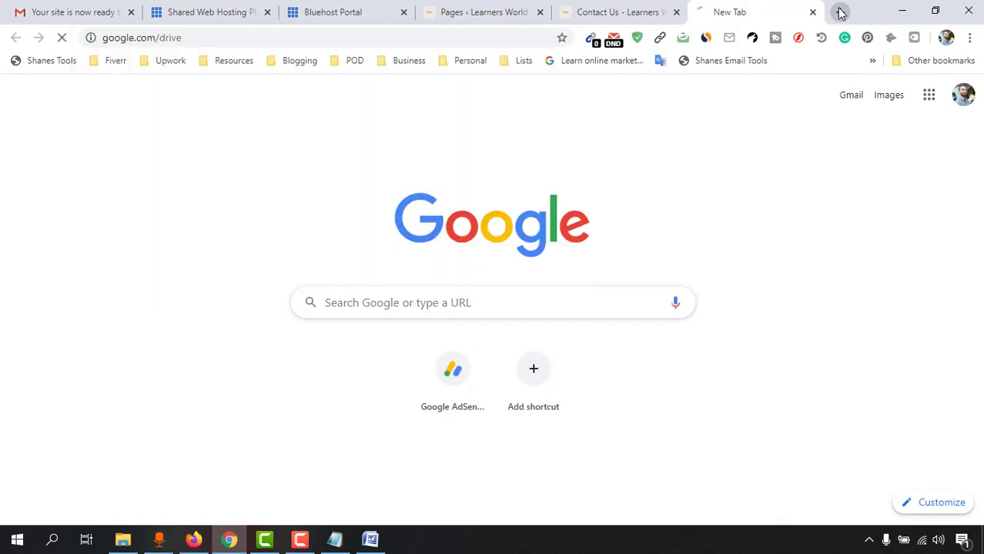
{"action": "left_click", "coordinate": [812, 13]}
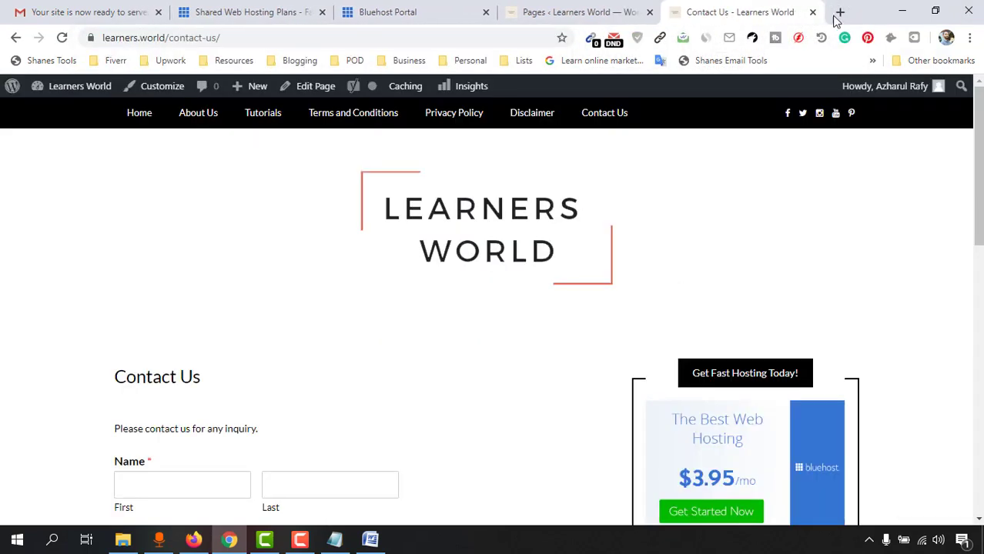
- Open the Google AdSense home page in a new tab and review its estimated earnings, balance and performance cards
{"action": "left_click", "coordinate": [842, 15]}
{"action": "type", "text": "googl"}
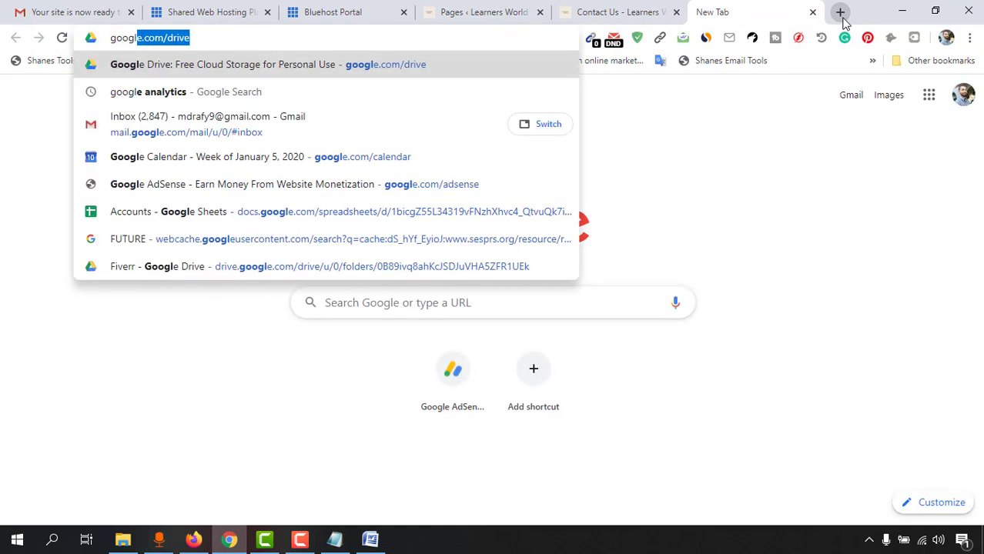
{"action": "type", "text": "e.com/a"}
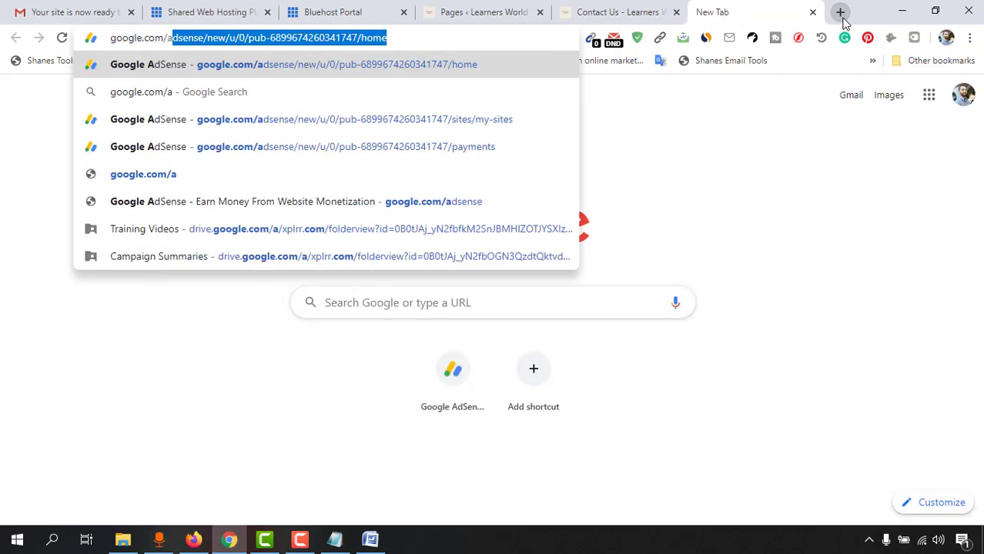
{"action": "key", "text": "Return"}
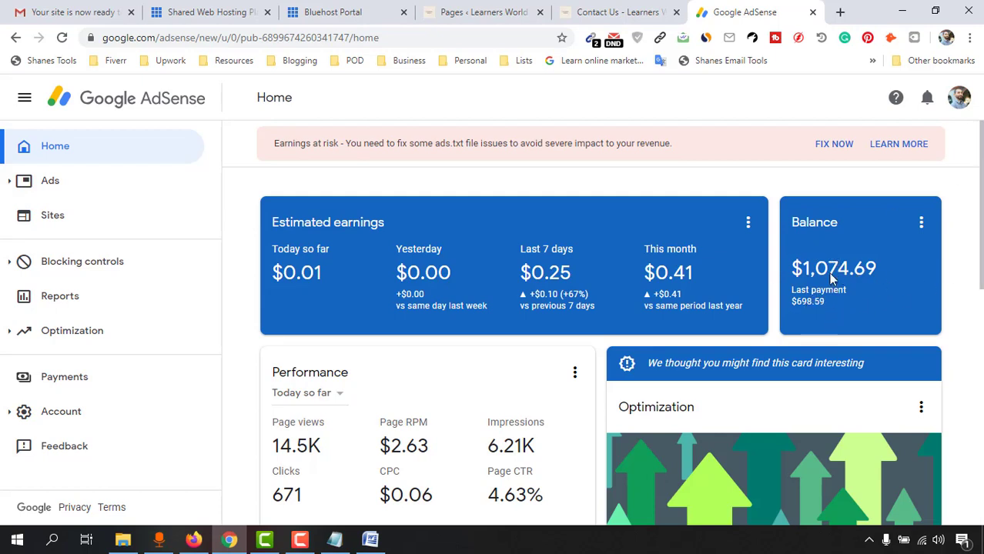
{"action": "scroll", "coordinate": [832, 245], "scroll_direction": "down", "scroll_amount": 2}
{"action": "scroll", "coordinate": [818, 288], "scroll_direction": "up", "scroll_amount": 2}
{"action": "scroll", "coordinate": [899, 286], "scroll_direction": "down", "scroll_amount": 2}
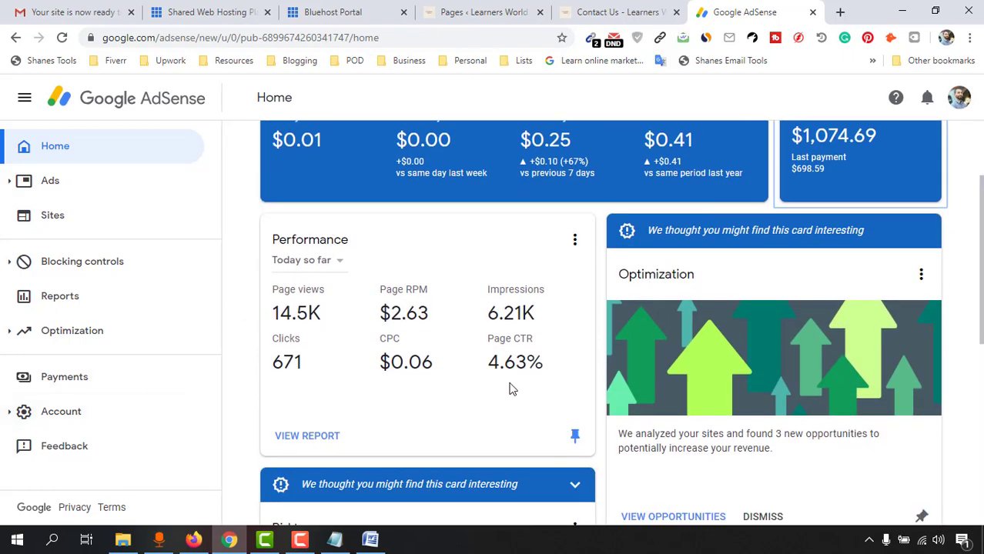
{"action": "scroll", "coordinate": [526, 346], "scroll_direction": "up", "scroll_amount": 2}
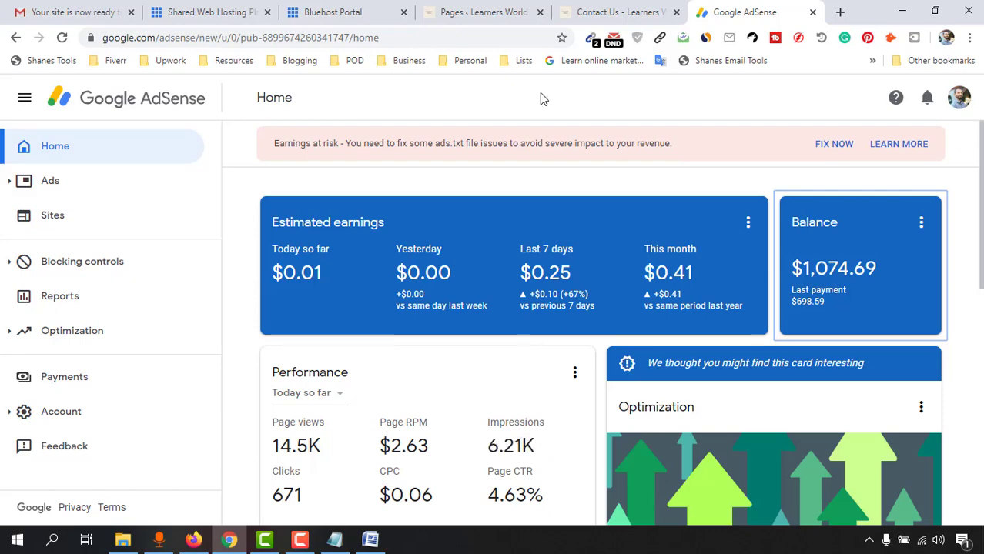
- Search Google for "data entry tutorials for beginners" in a new incognito window
{"action": "left_click", "coordinate": [521, 11]}
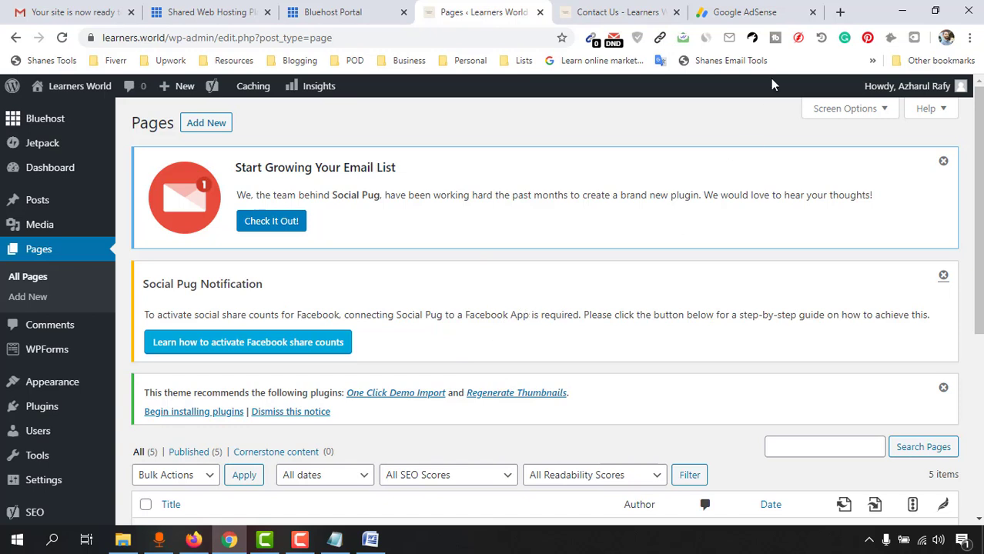
{"action": "left_click", "coordinate": [970, 37]}
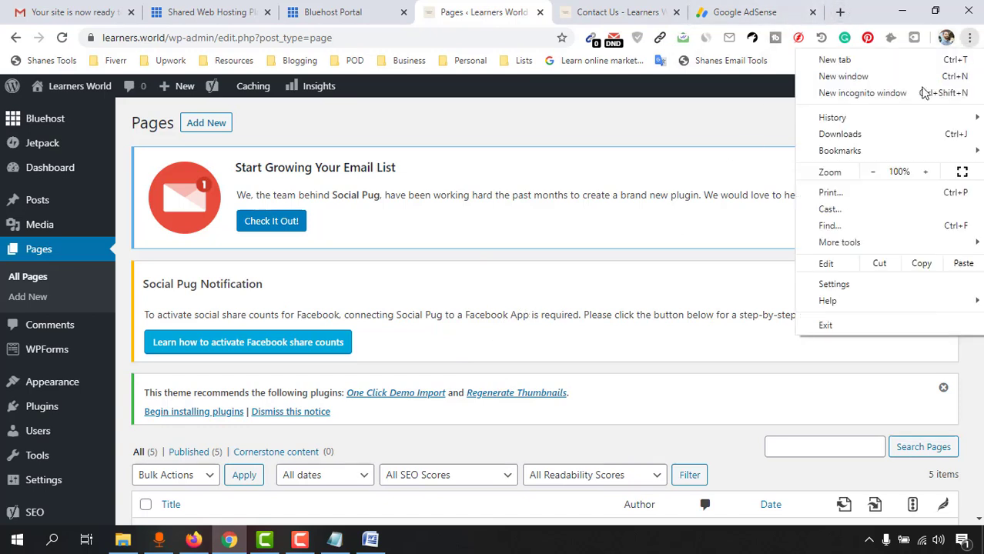
{"action": "left_click", "coordinate": [852, 93]}
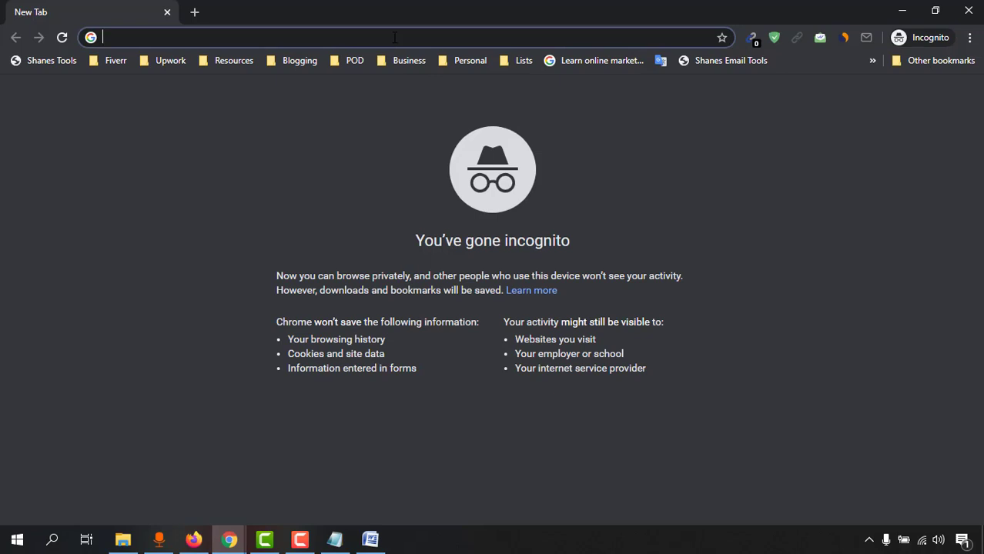
{"action": "type", "text": "data e"}
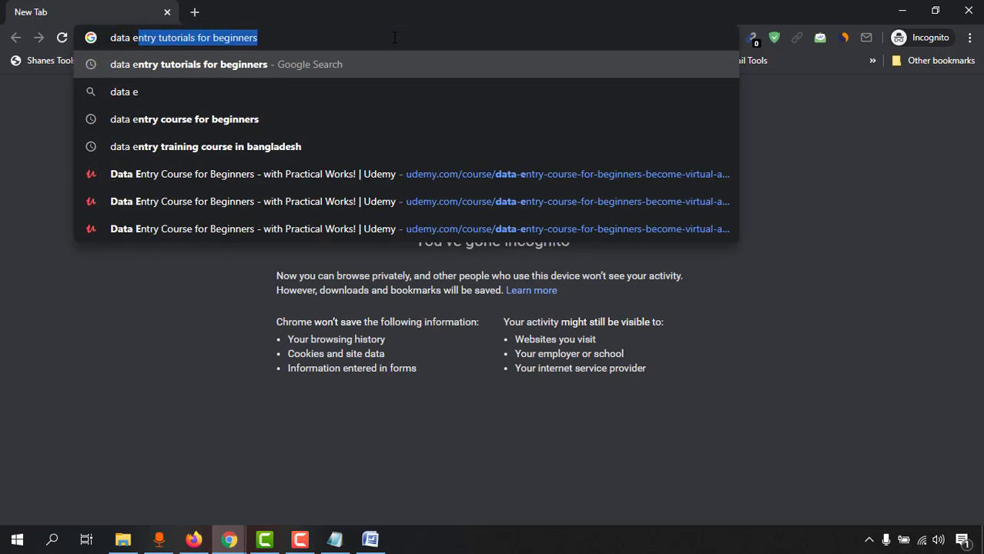
{"action": "key", "text": "End"}
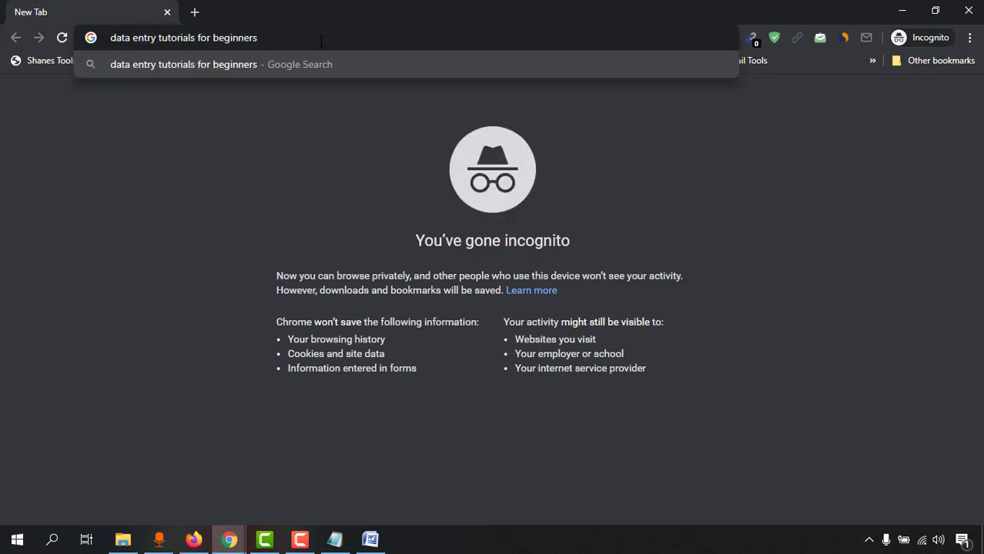
{"action": "key", "text": "Return"}
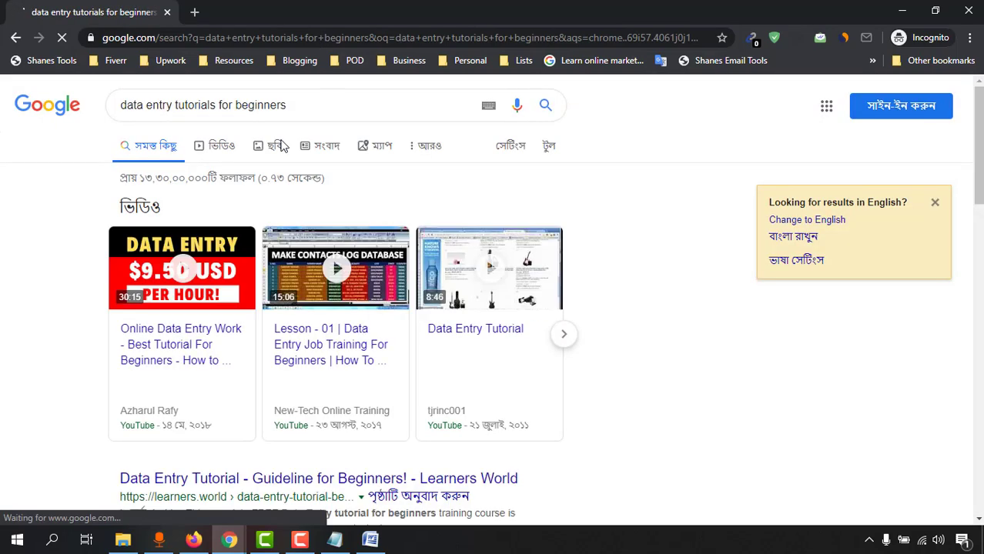
- Examine the Learners World listing in the Google search results and close the incognito window
{"action": "scroll", "coordinate": [73, 431], "scroll_direction": "down", "scroll_amount": 3}
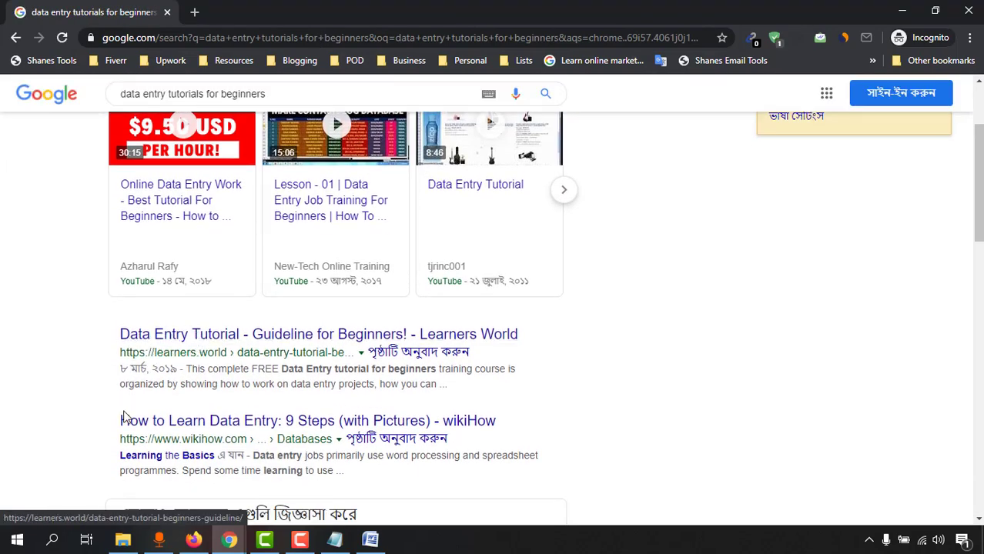
{"action": "scroll", "coordinate": [156, 367], "scroll_direction": "down", "scroll_amount": 1}
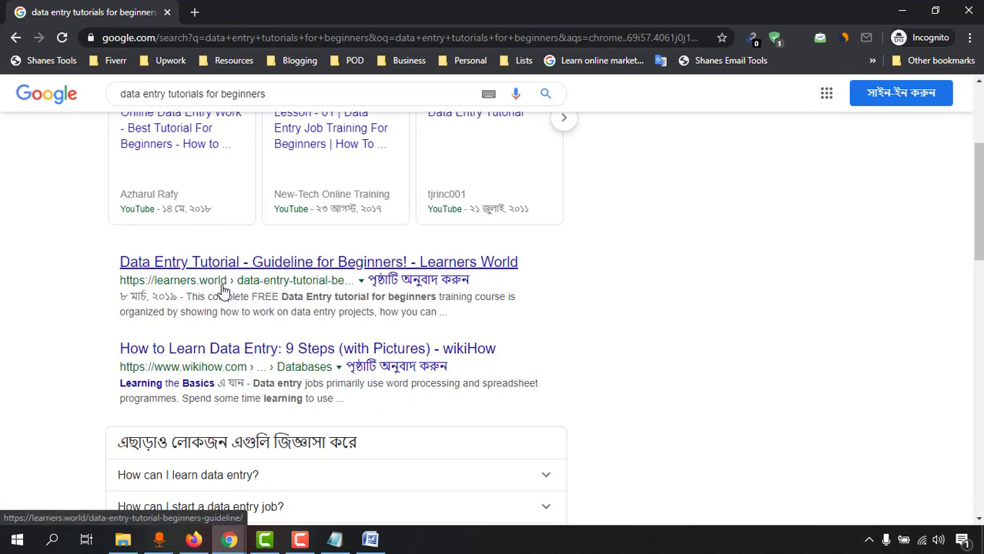
{"action": "scroll", "coordinate": [22, 341], "scroll_direction": "up", "scroll_amount": 3}
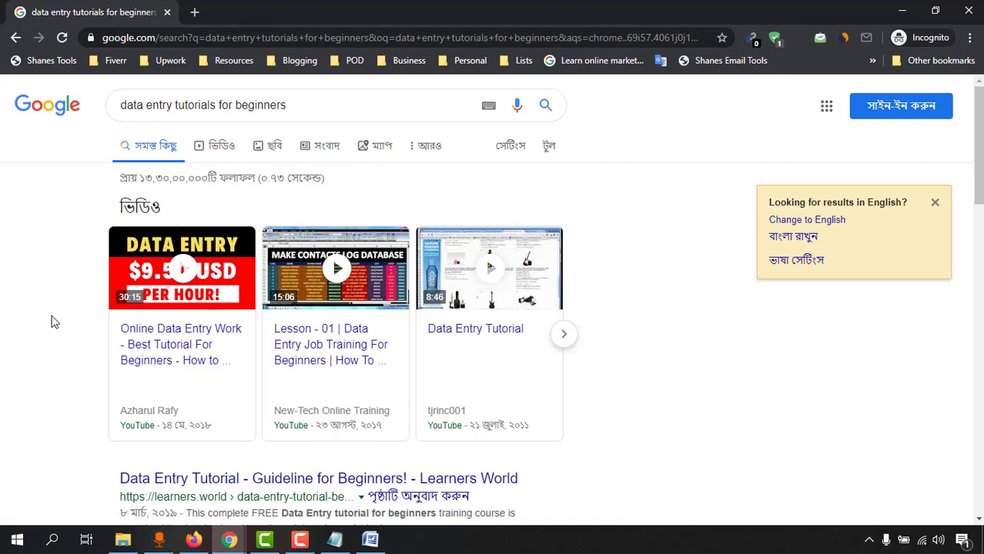
{"action": "left_click", "coordinate": [969, 11]}
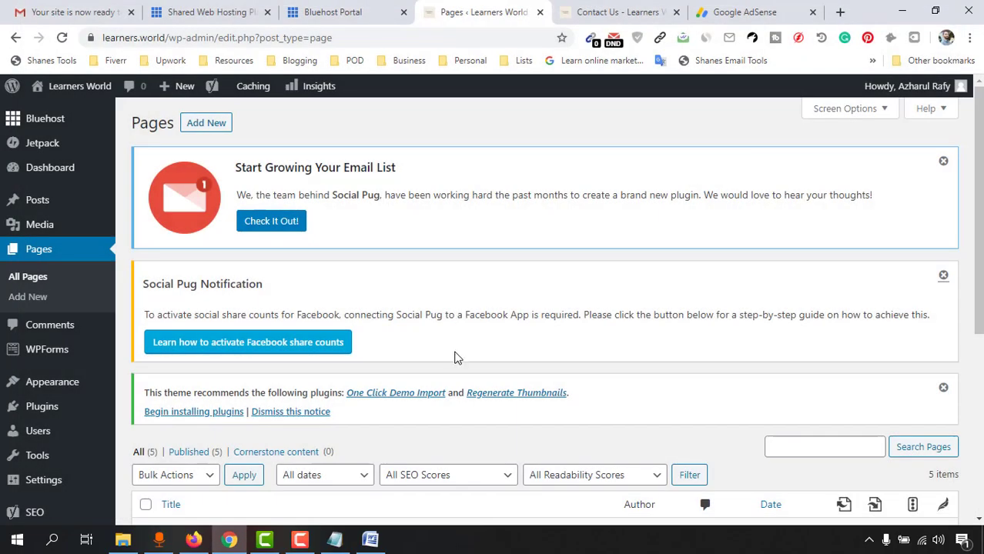